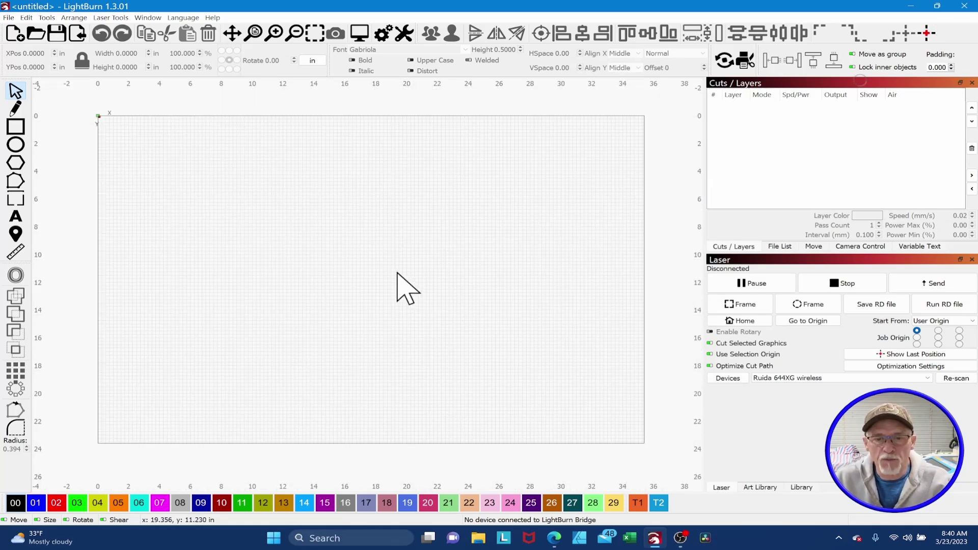
# Look through File > Recent Projects without opening a project
pyautogui.scroll(-1, 391, 305)
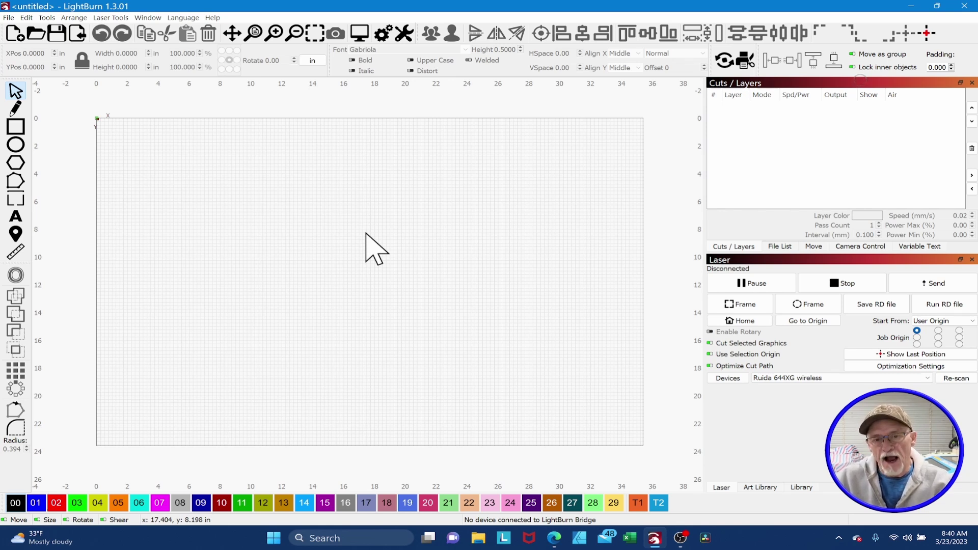
pyautogui.click(8, 17)
pyautogui.moveTo(81, 46)
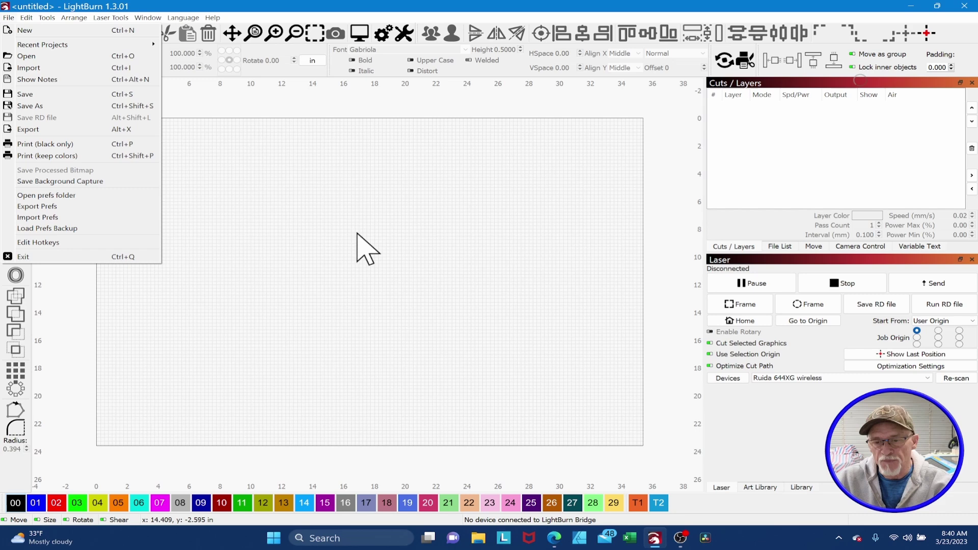
# Switch to the JCZFiber (LMC4)300 laser and open the recent project 'Dog Picture on slate settings'
pyautogui.click(813, 378)
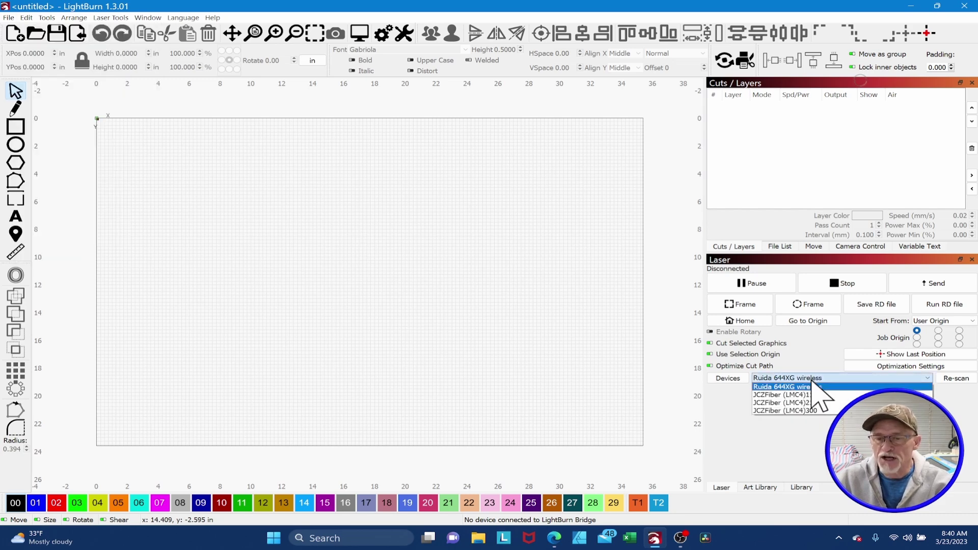
pyautogui.click(794, 411)
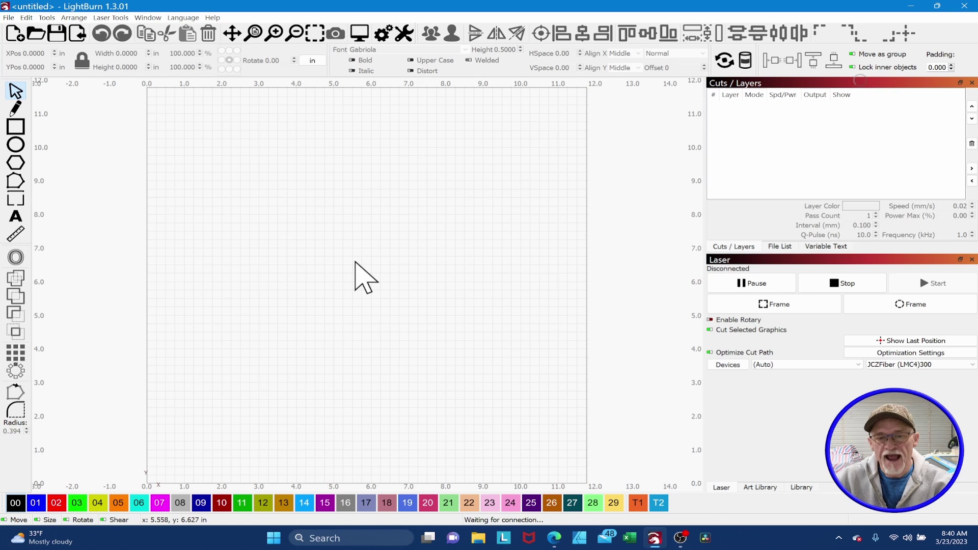
pyautogui.click(8, 17)
pyautogui.moveTo(51, 44)
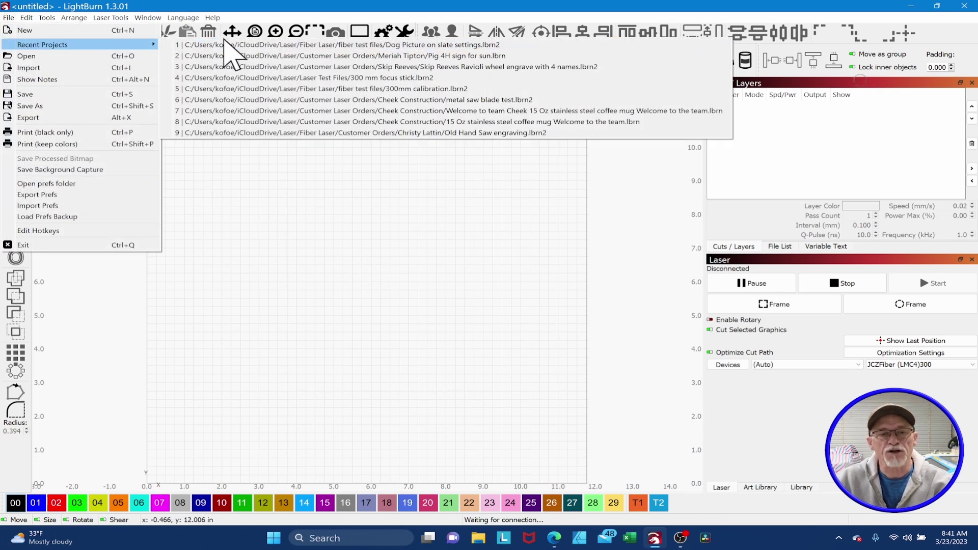
pyautogui.click(279, 46)
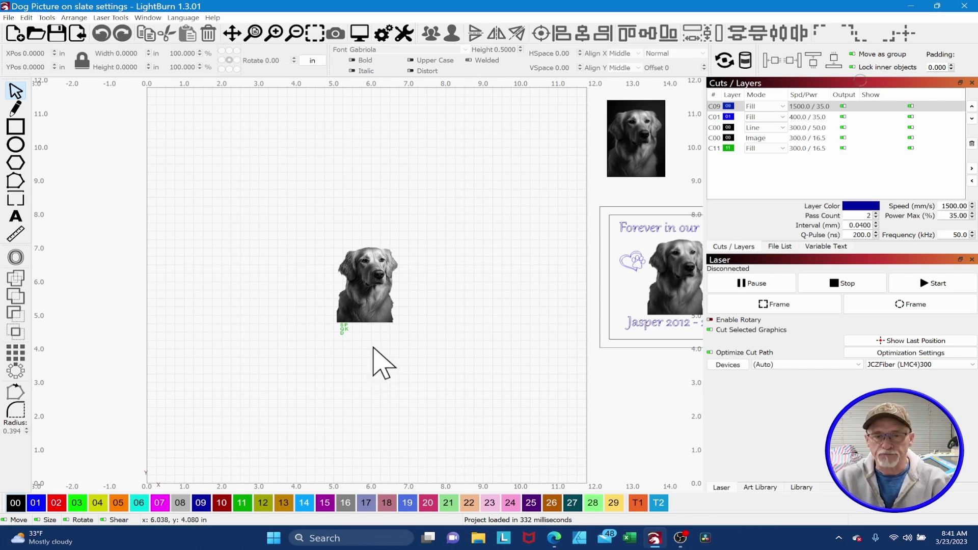
pyautogui.scroll(2, 383, 364)
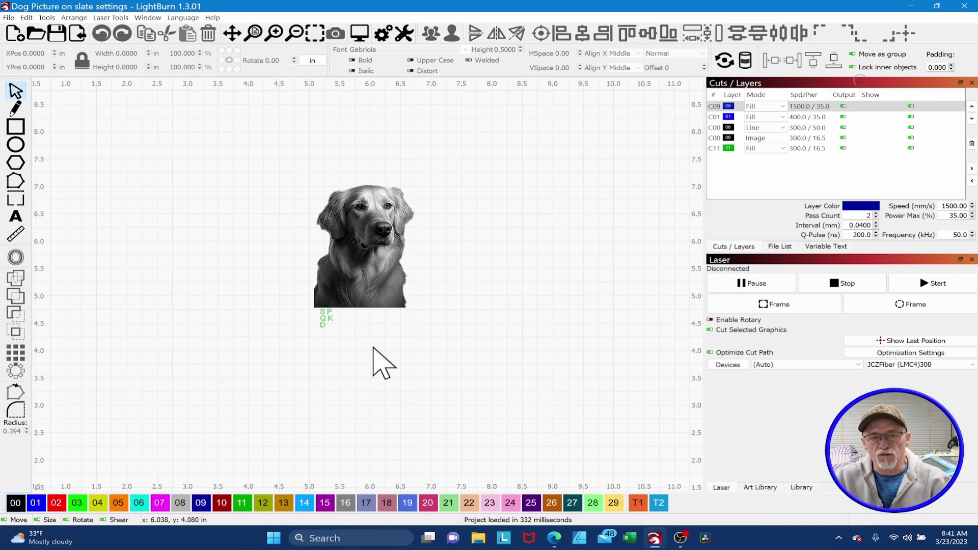
pyautogui.scroll(-2, 383, 363)
pyautogui.scroll(1, 374, 351)
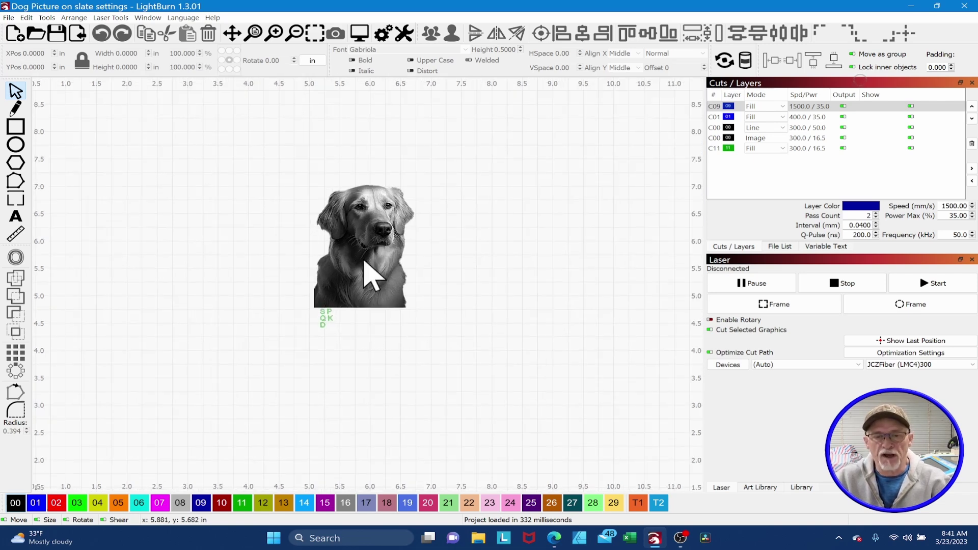
pyautogui.scroll(2, 364, 261)
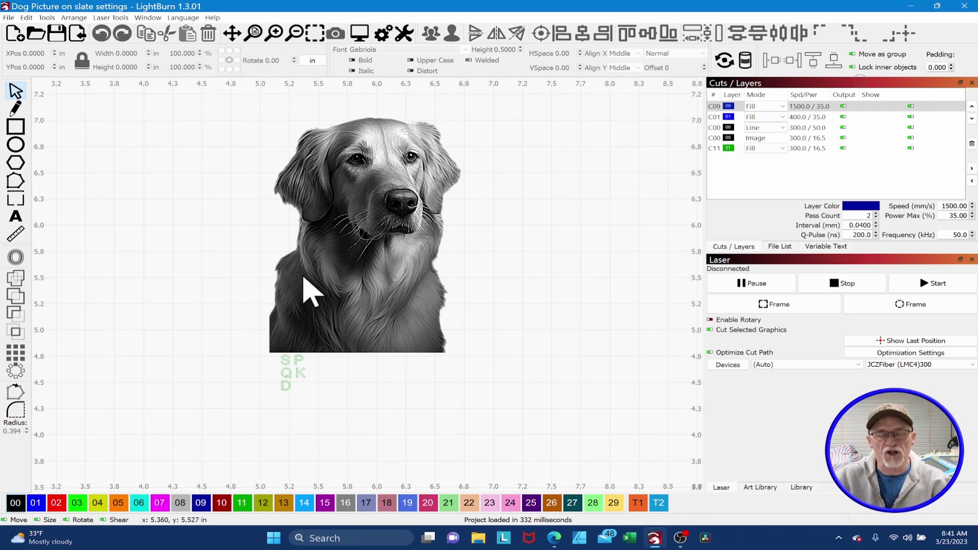
pyautogui.scroll(3, 306, 283)
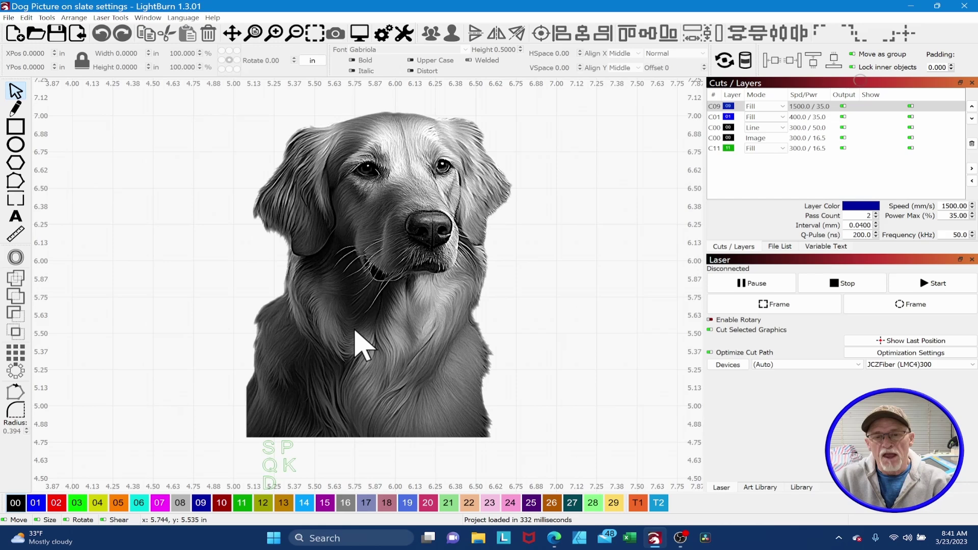
pyautogui.scroll(-1, 355, 330)
pyautogui.scroll(1, 356, 330)
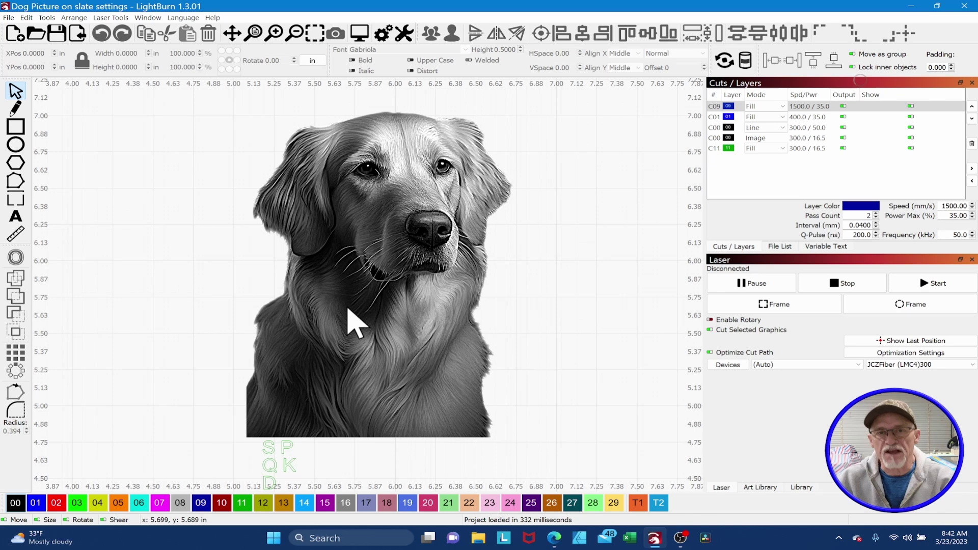
pyautogui.scroll(-1, 355, 321)
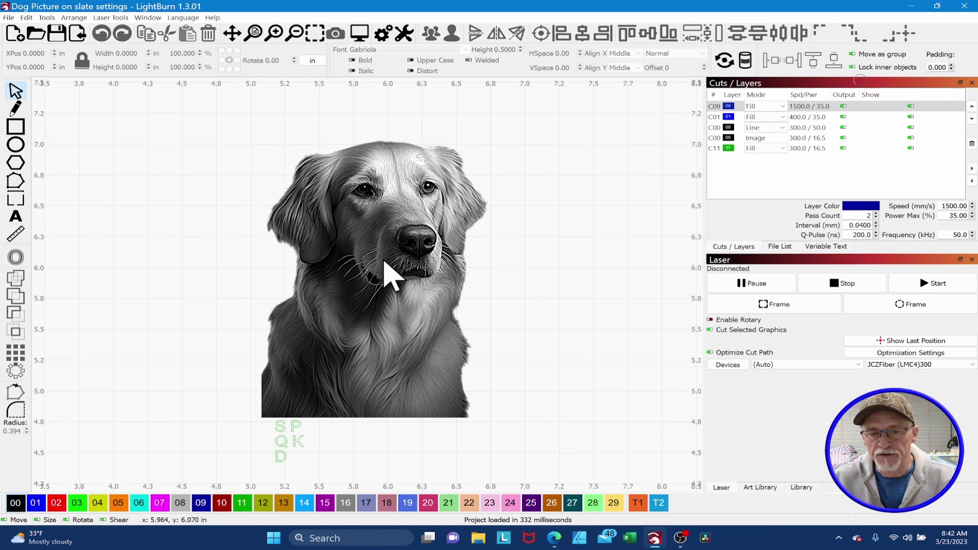
pyautogui.scroll(1, 385, 262)
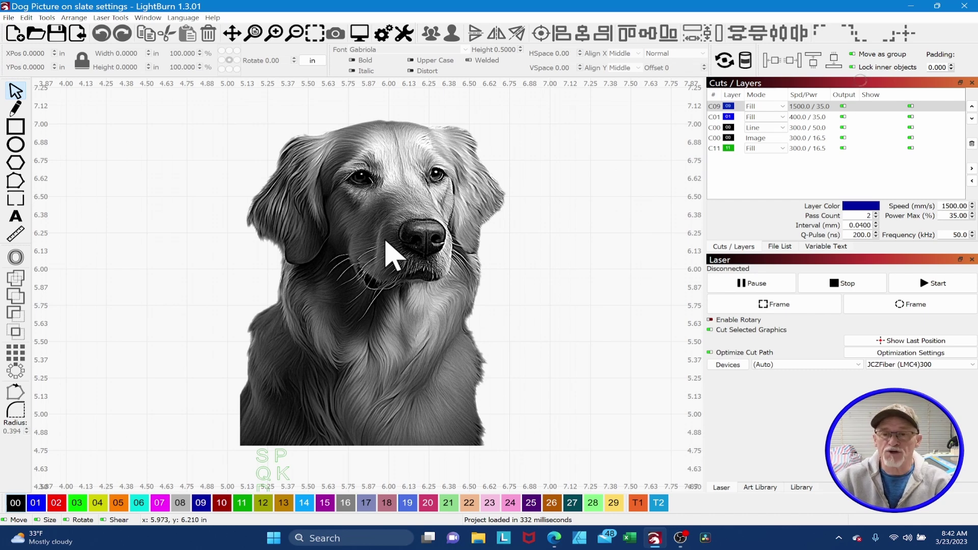
# Review the C00 Image layer's cut settings: 300 mm/s speed, 200 Q-Pulse width, 318 DPI
pyautogui.click(715, 141)
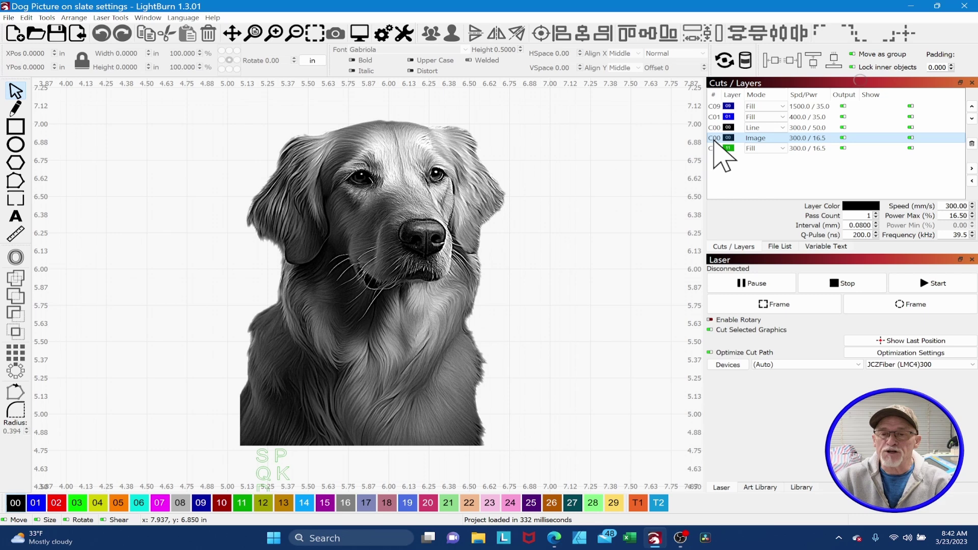
pyautogui.doubleClick(714, 141)
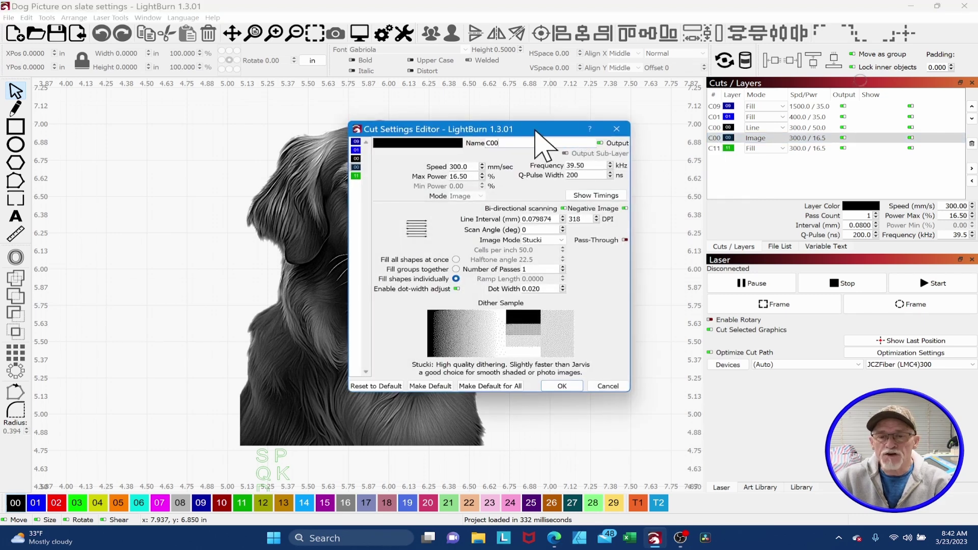
pyautogui.moveTo(536, 131); pyautogui.dragTo(700, 146)
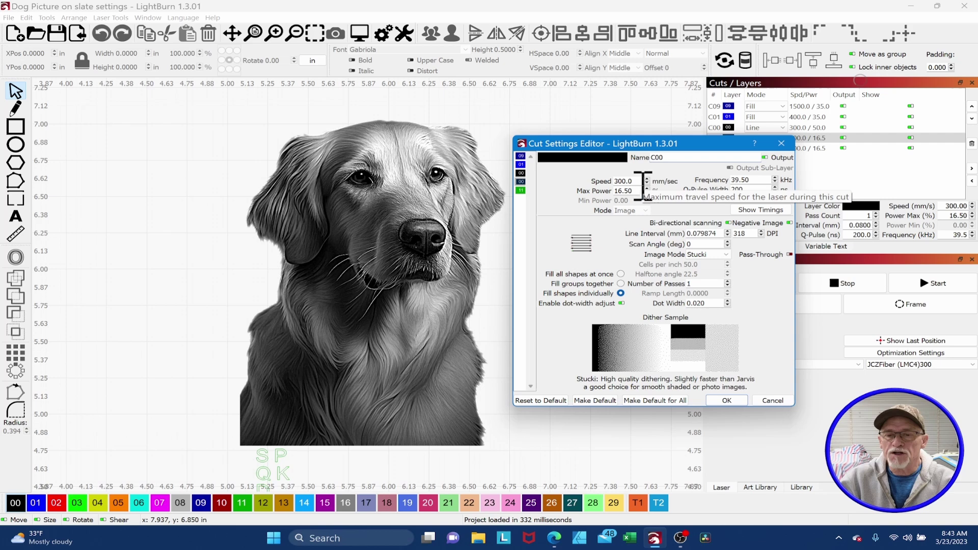
pyautogui.doubleClick(620, 181)
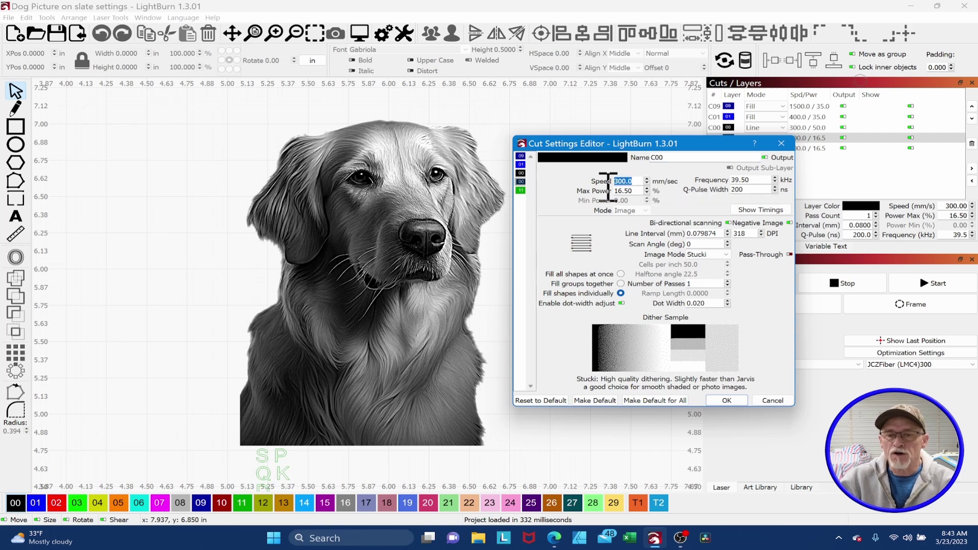
pyautogui.doubleClick(752, 190)
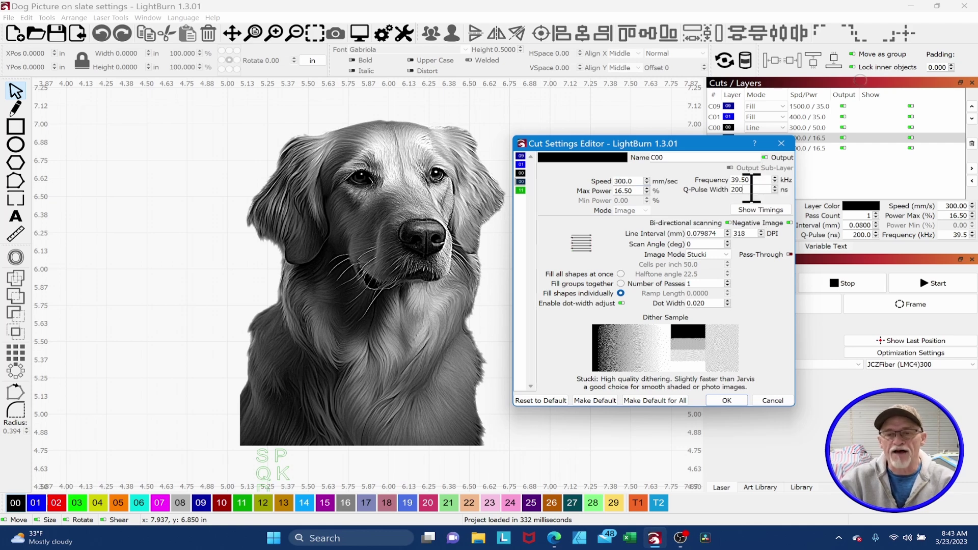
pyautogui.doubleClick(739, 233)
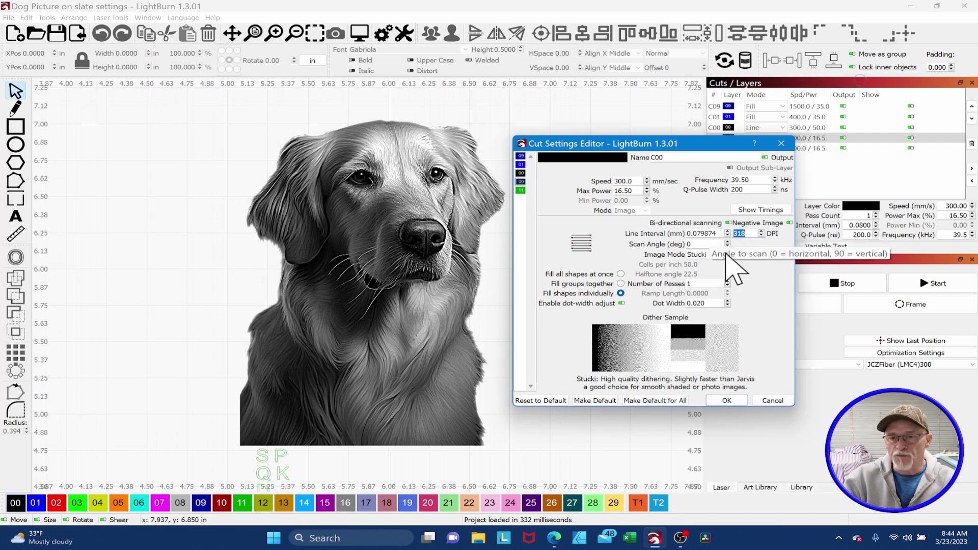
# Confirm the Image layer settings, then preview the dog photo's Adjust Image window and cancel it
pyautogui.click(727, 401)
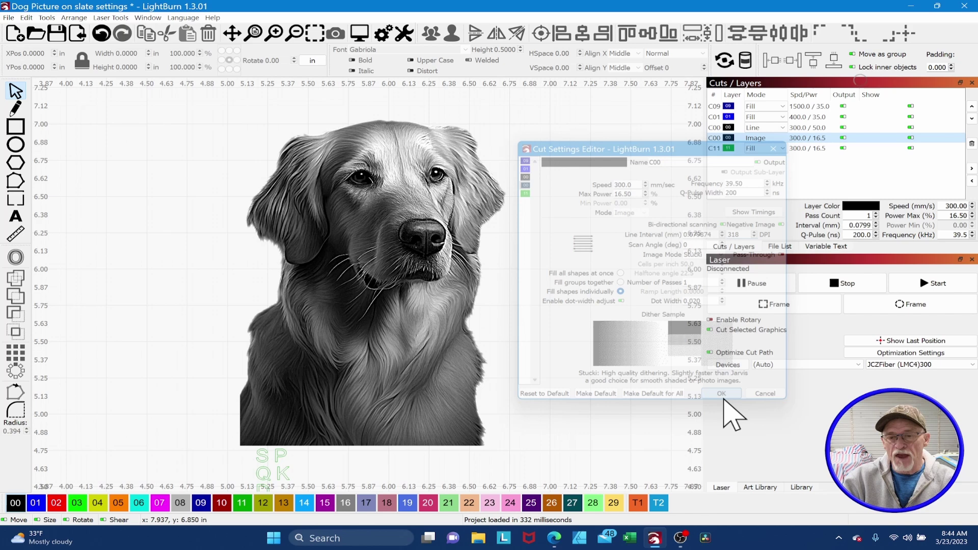
pyautogui.rightClick(409, 196)
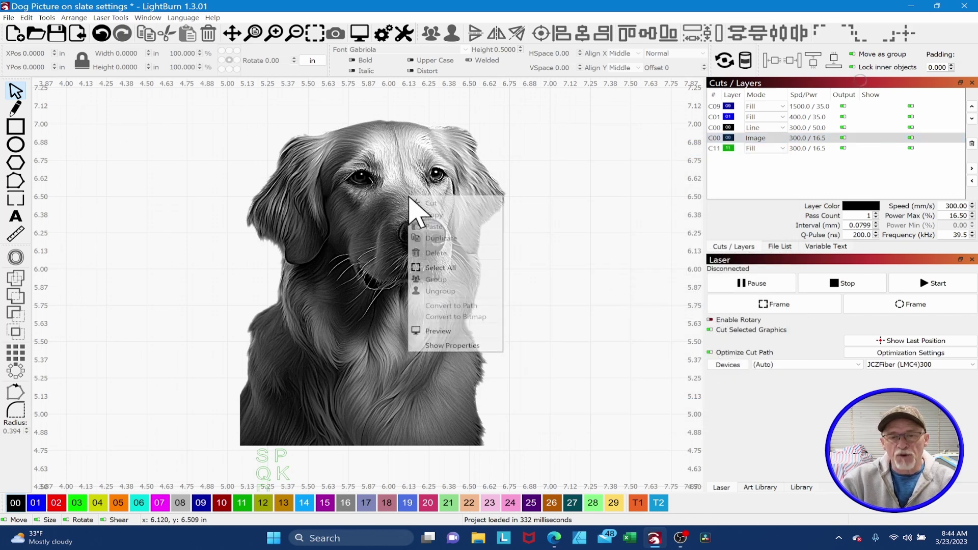
pyautogui.click(545, 226)
pyautogui.click(431, 204)
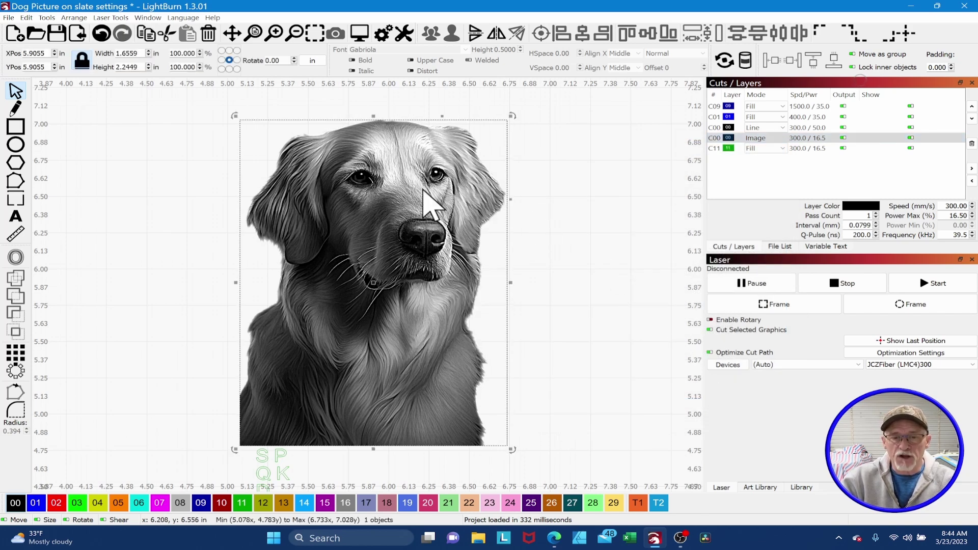
pyautogui.rightClick(424, 190)
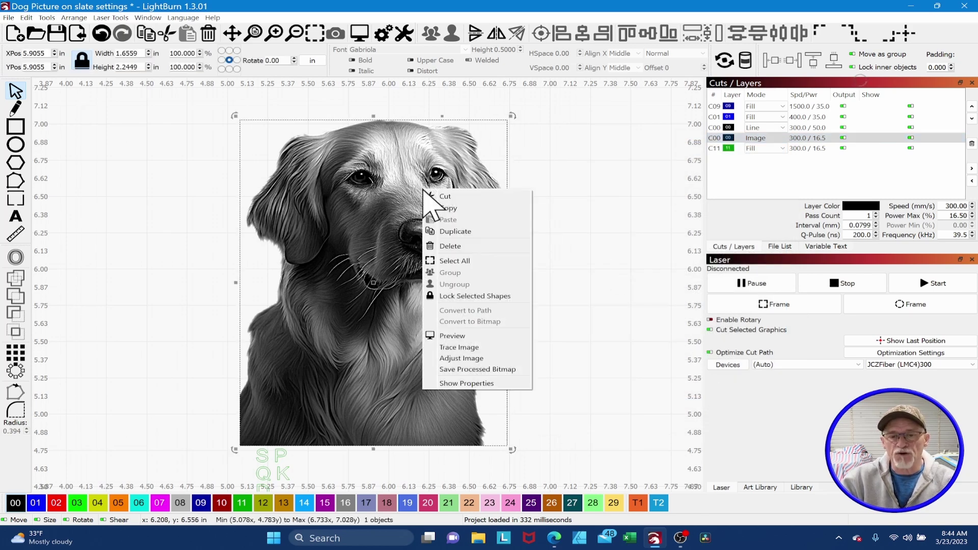
pyautogui.click(447, 360)
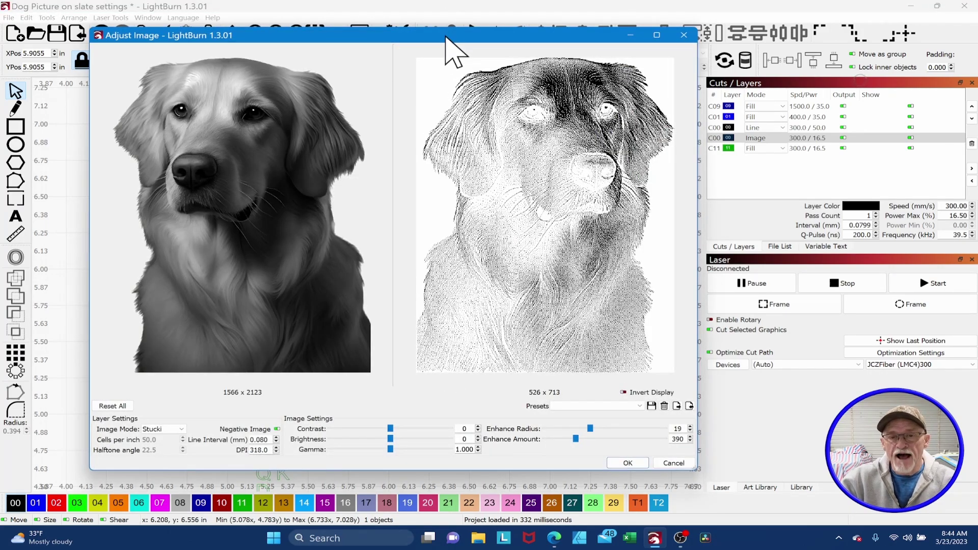
pyautogui.moveTo(446, 33); pyautogui.dragTo(488, 63)
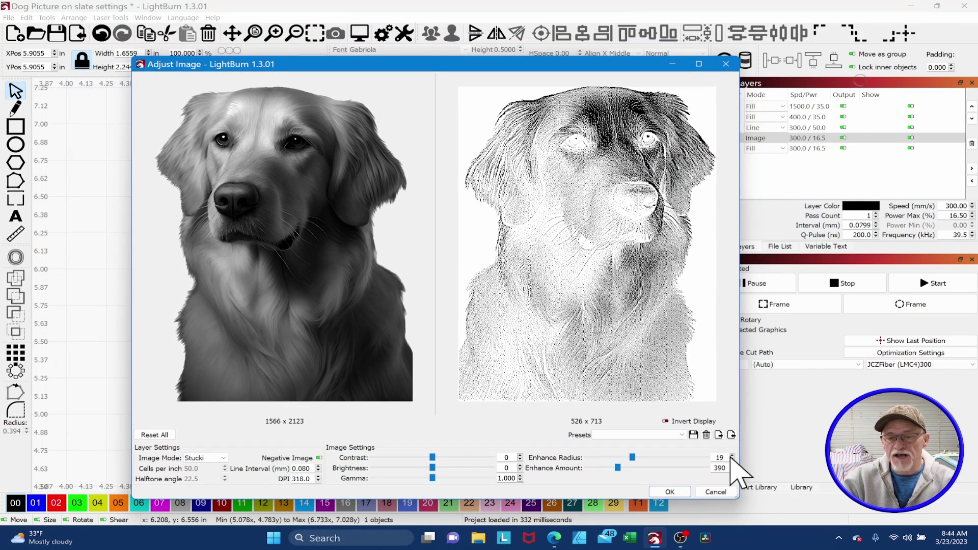
pyautogui.click(716, 491)
# Recheck the Image layer cut settings and close them unchanged
pyautogui.doubleClick(719, 139)
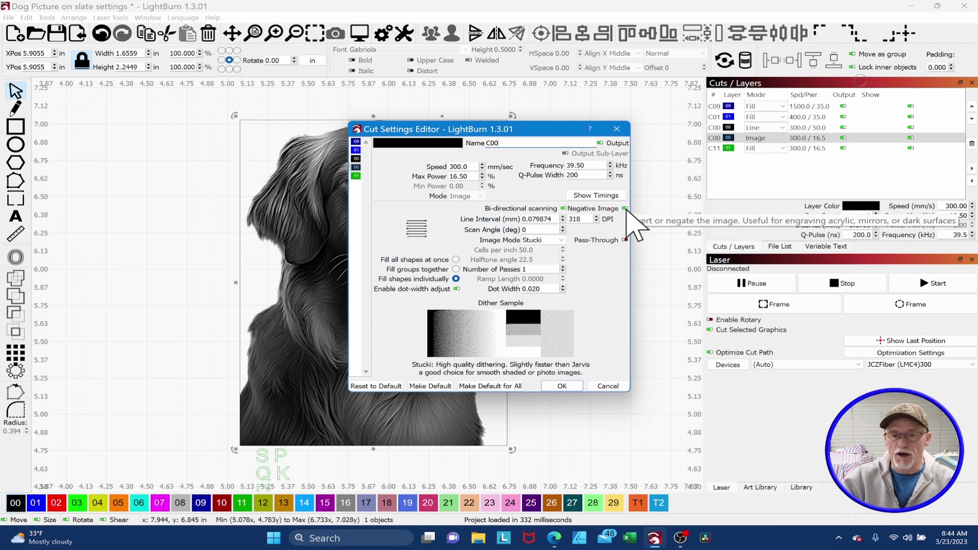
pyautogui.click(612, 386)
pyautogui.rightClick(392, 234)
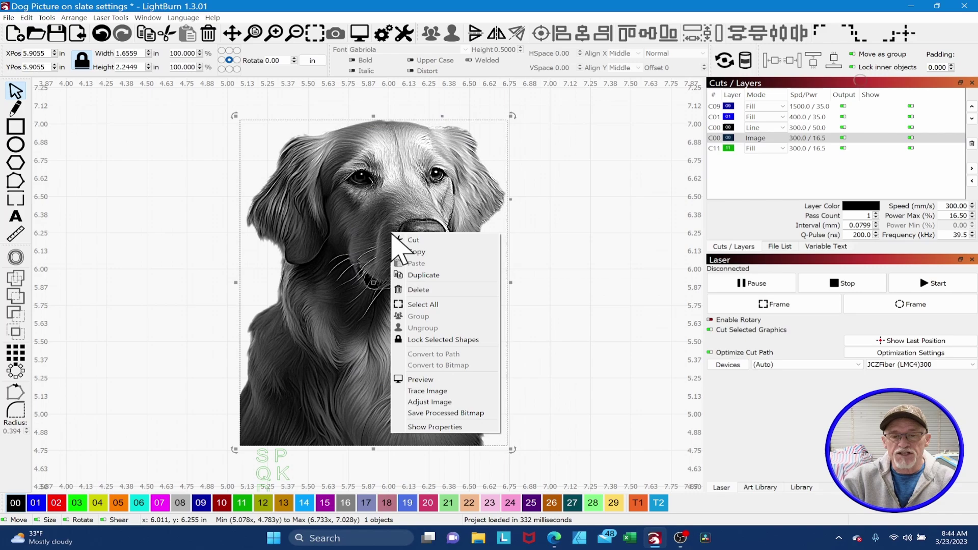
# In Adjust Image for the dog photo, enable Invert Display and keep Stucki image mode
pyautogui.click(419, 402)
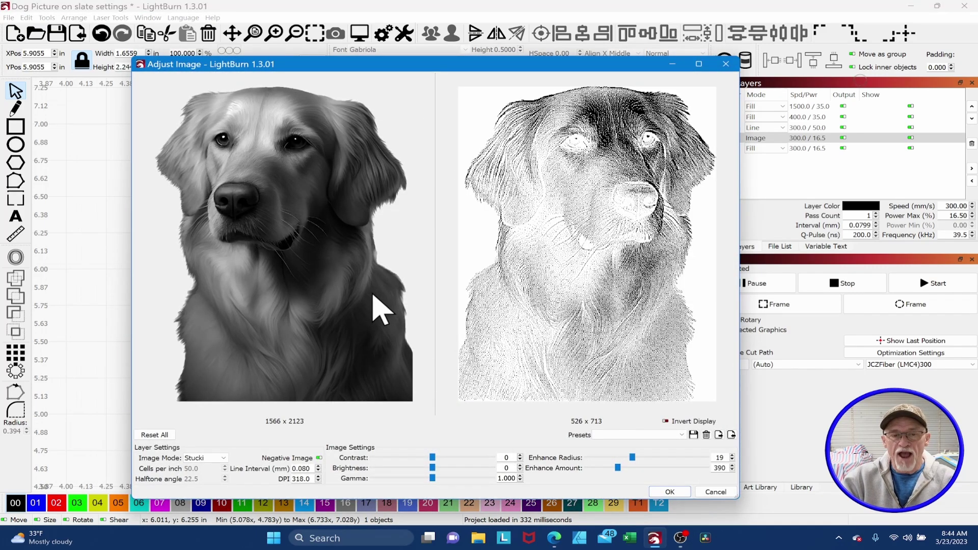
pyautogui.scroll(3, 287, 160)
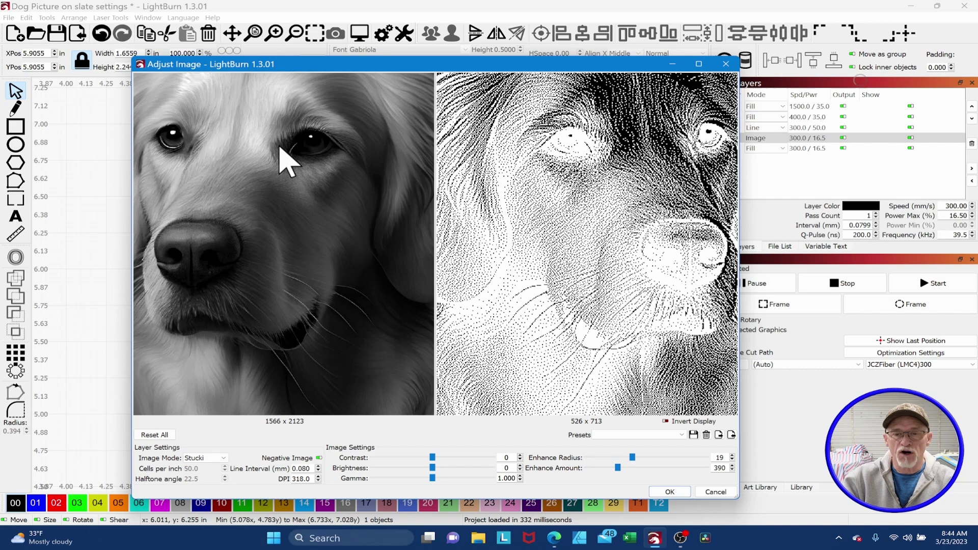
pyautogui.scroll(-3, 614, 214)
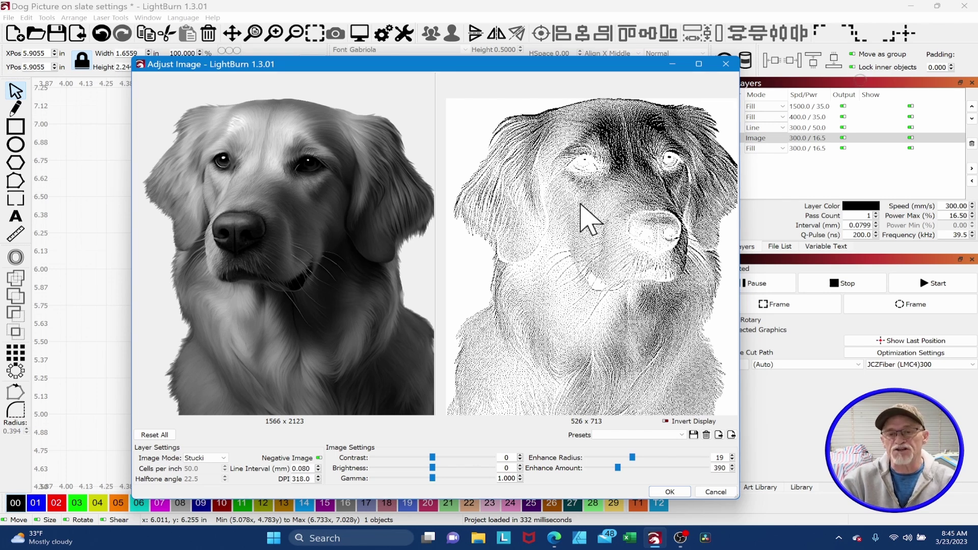
pyautogui.click(666, 422)
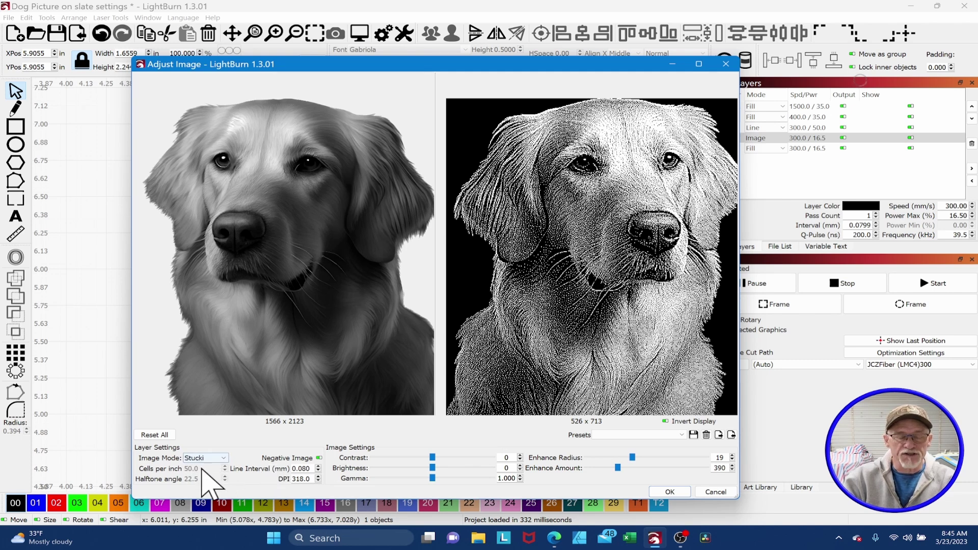
pyautogui.click(224, 459)
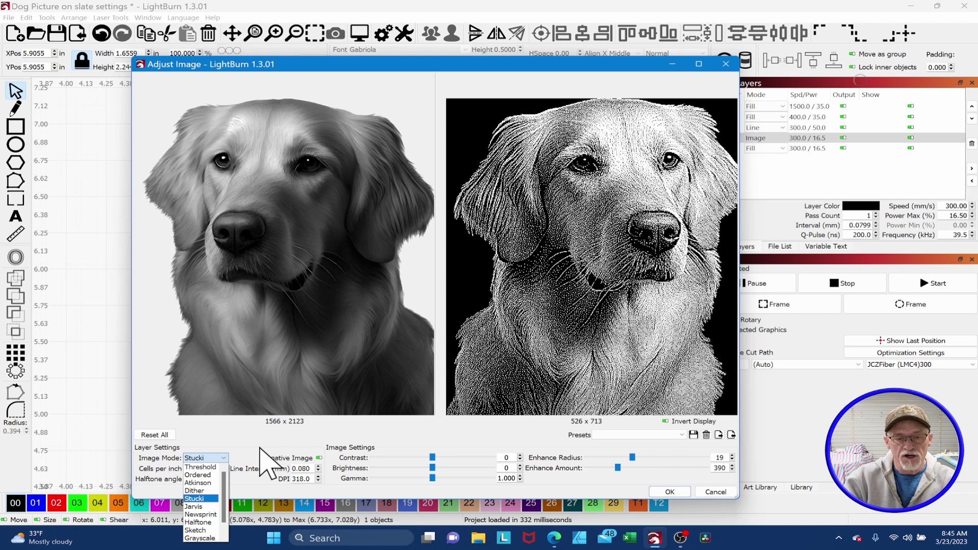
pyautogui.click(268, 461)
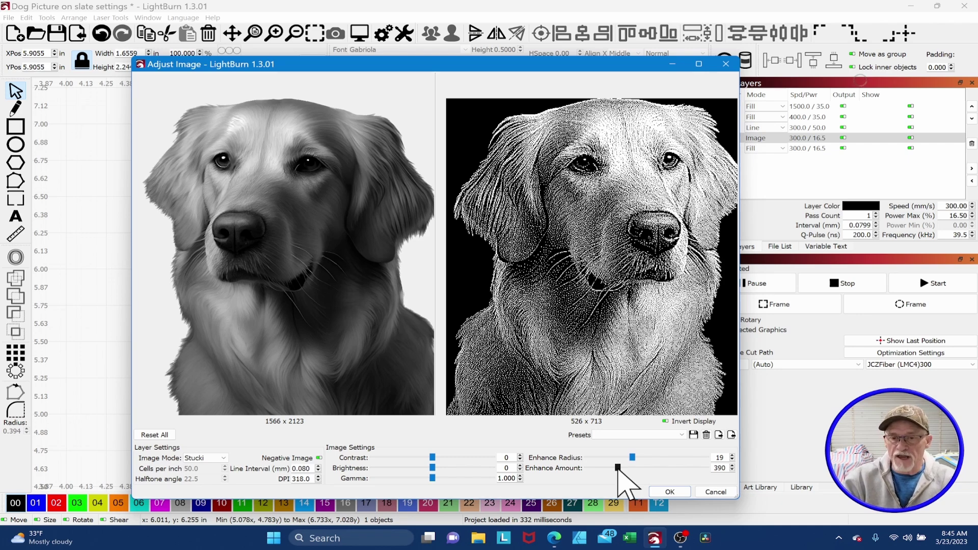
# Set the dog photo's enhance radius to 15 and enhance amount to 430, then apply
pyautogui.moveTo(618, 468); pyautogui.dragTo(558, 471)
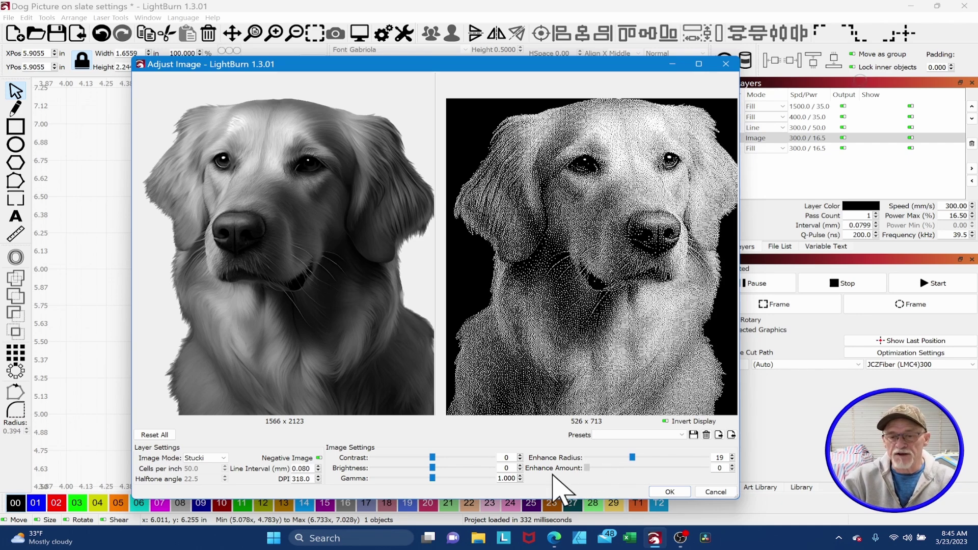
pyautogui.moveTo(633, 457); pyautogui.dragTo(531, 496)
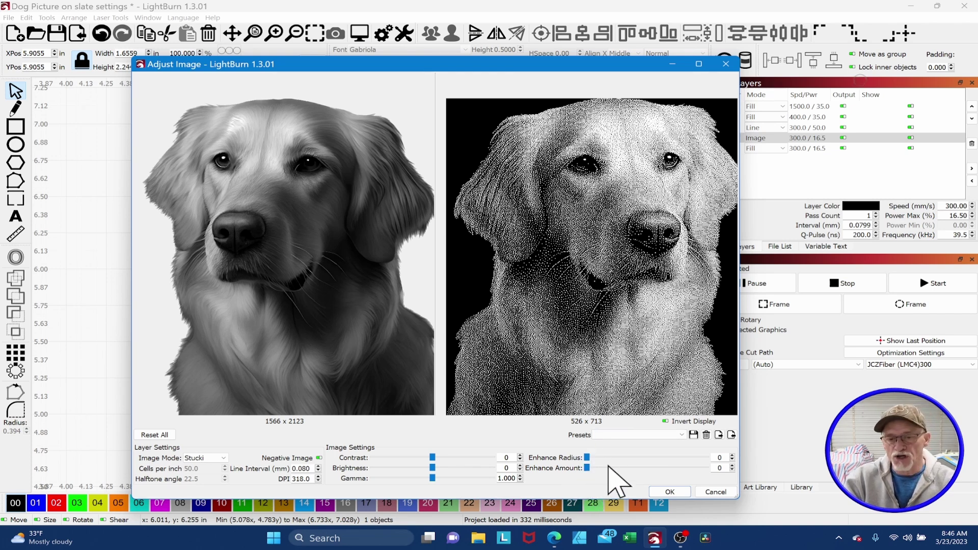
pyautogui.moveTo(590, 459); pyautogui.dragTo(613, 459)
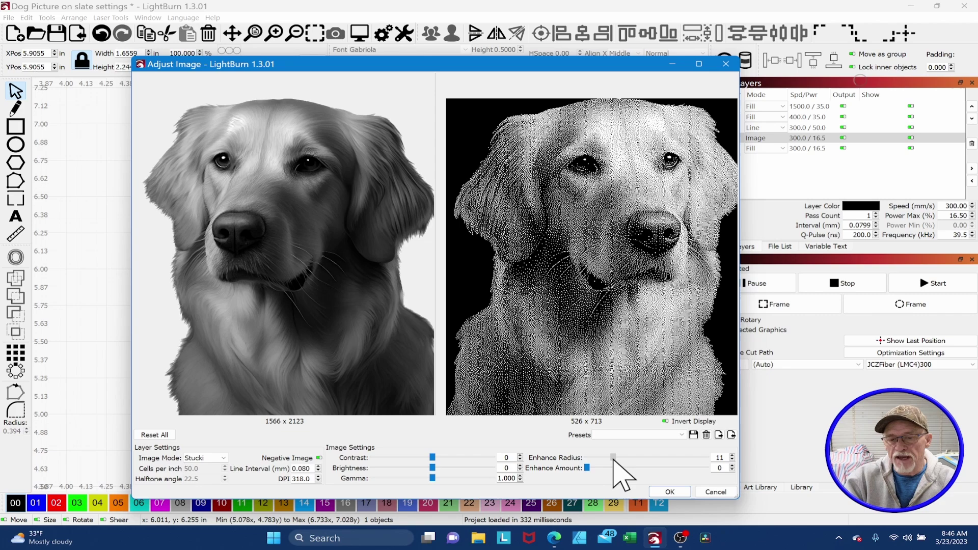
pyautogui.click(604, 469)
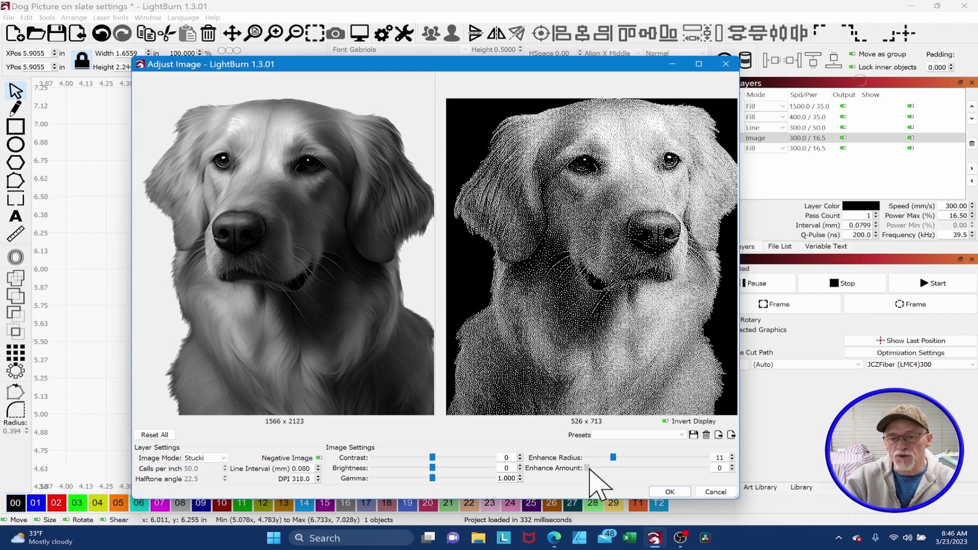
pyautogui.click(605, 469)
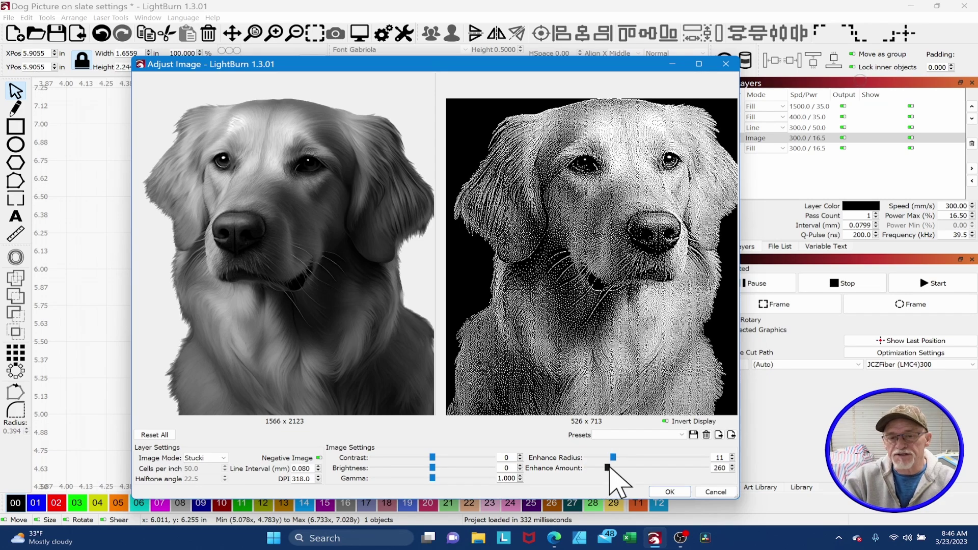
pyautogui.moveTo(613, 457); pyautogui.dragTo(625, 469)
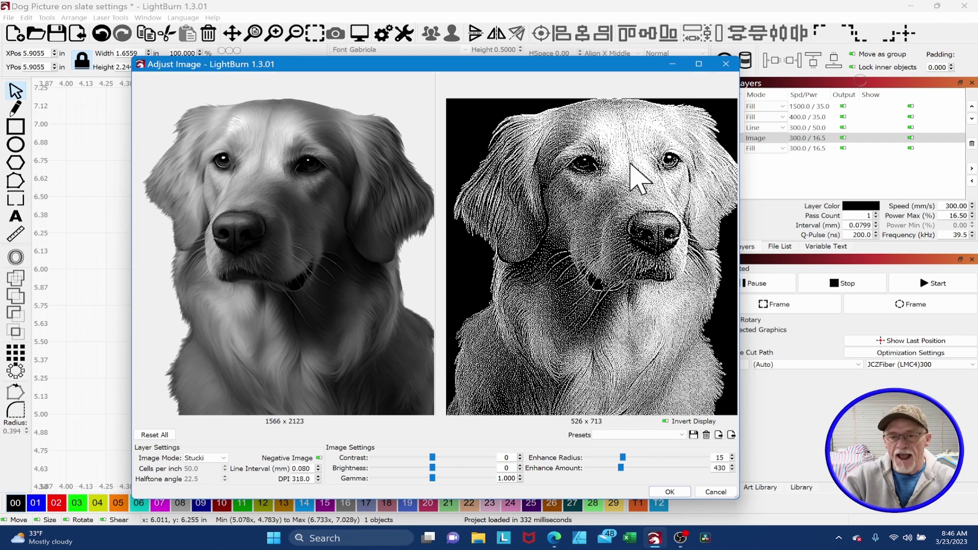
pyautogui.click(670, 492)
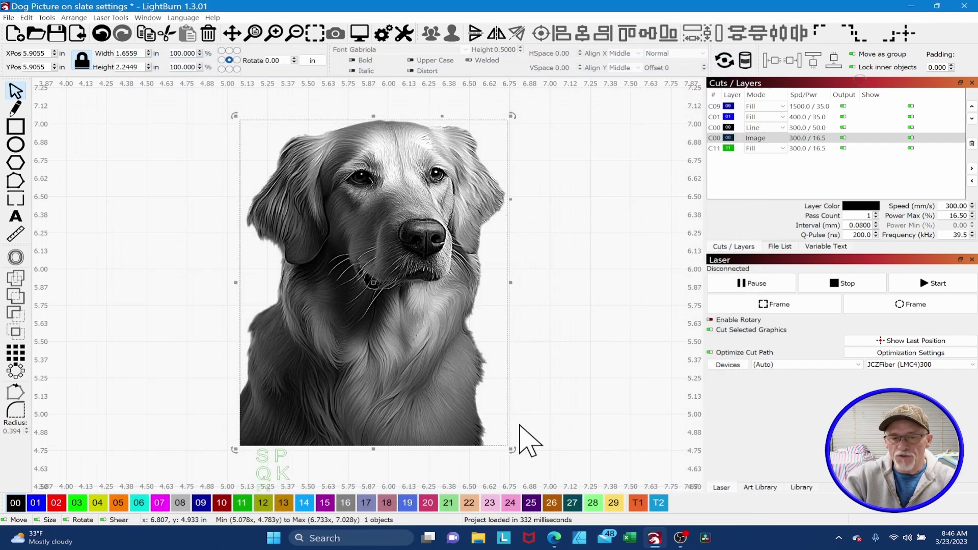
pyautogui.click(359, 34)
pyautogui.scroll(4, 556, 209)
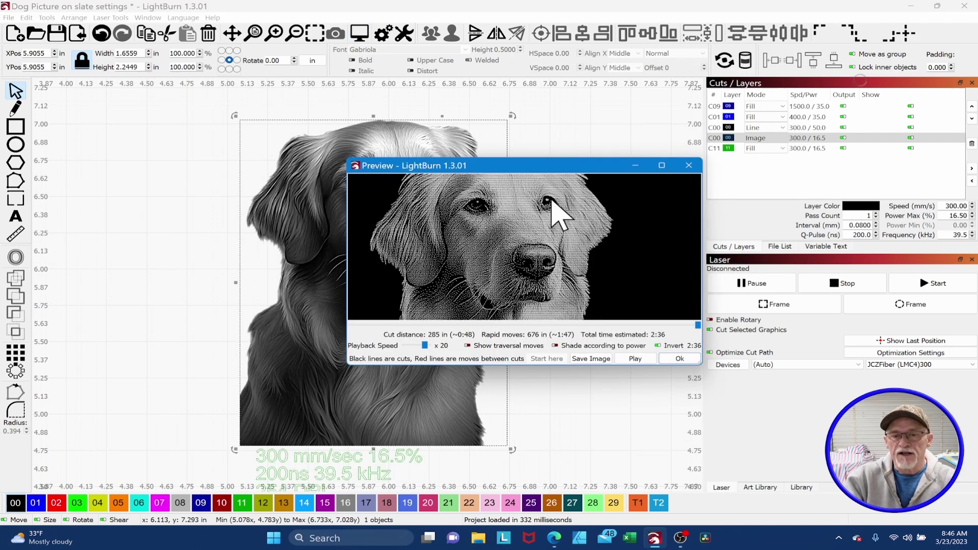
pyautogui.scroll(-6, 555, 209)
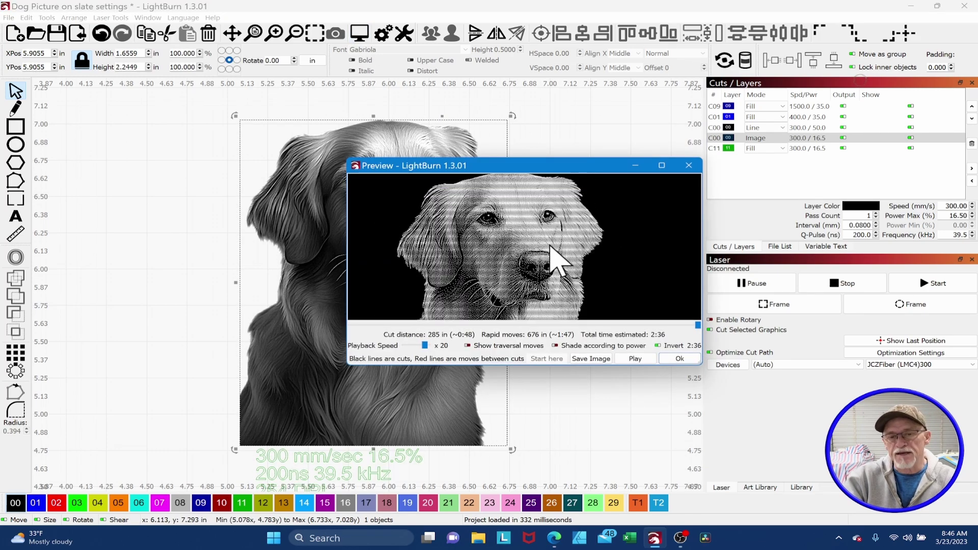
pyautogui.scroll(-1, 586, 252)
pyautogui.scroll(2, 569, 262)
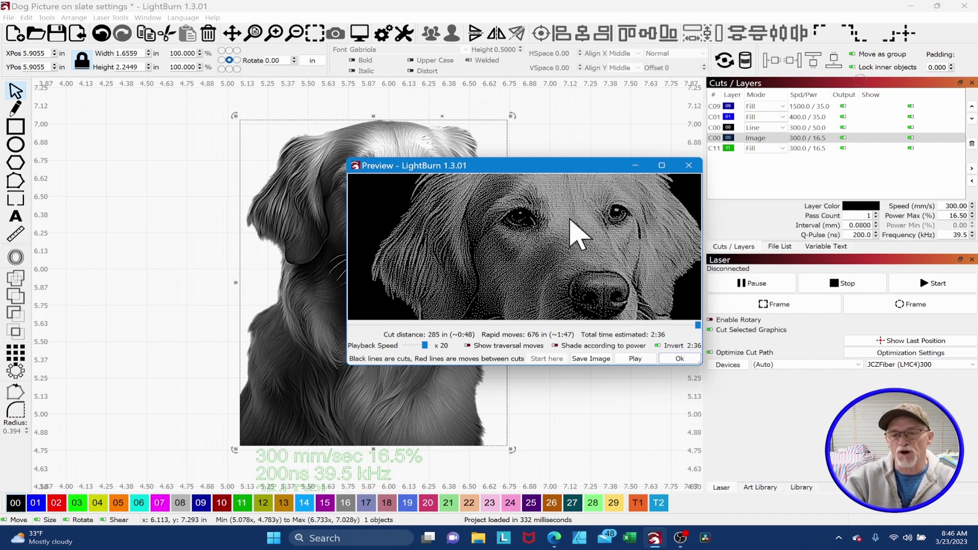
pyautogui.click(673, 360)
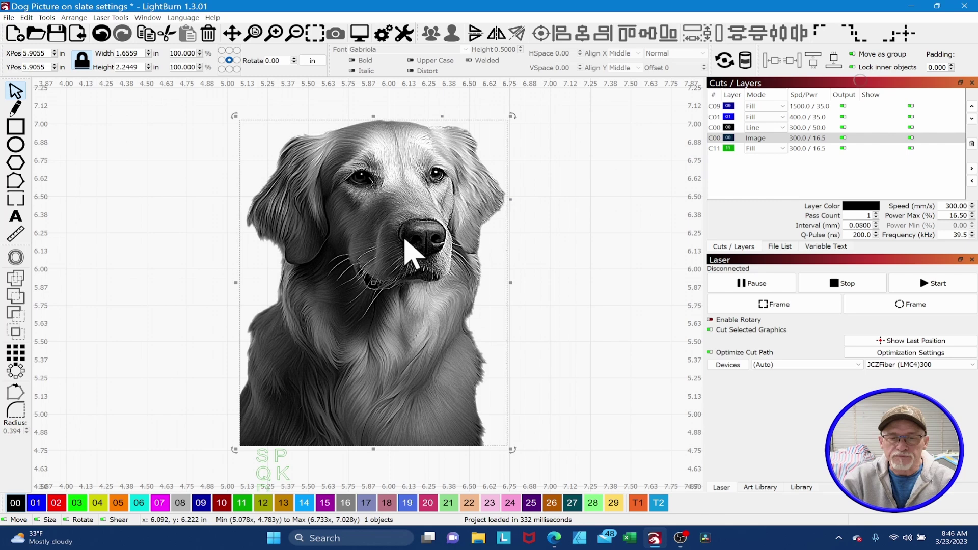
pyautogui.scroll(1, 394, 302)
pyautogui.scroll(-3, 393, 303)
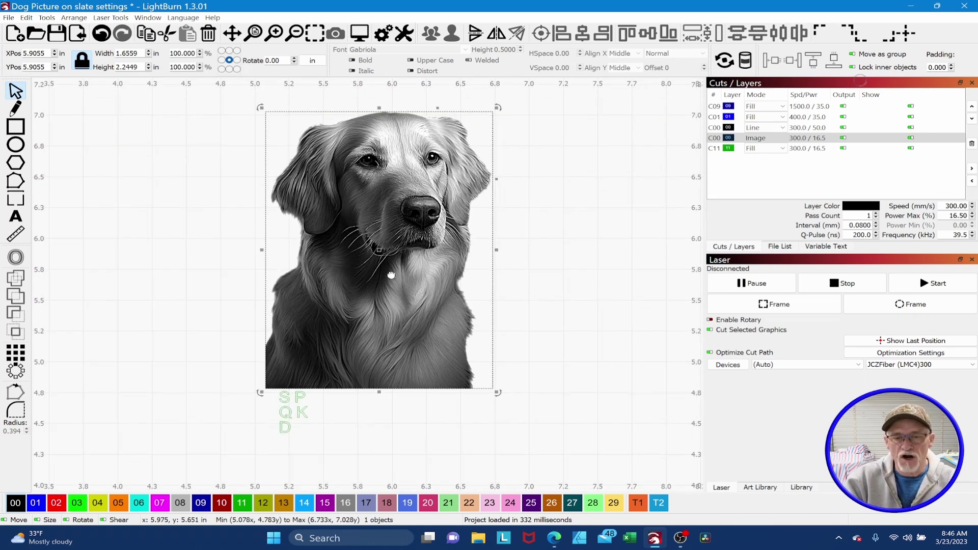
pyautogui.moveTo(391, 275); pyautogui.dragTo(410, 235)
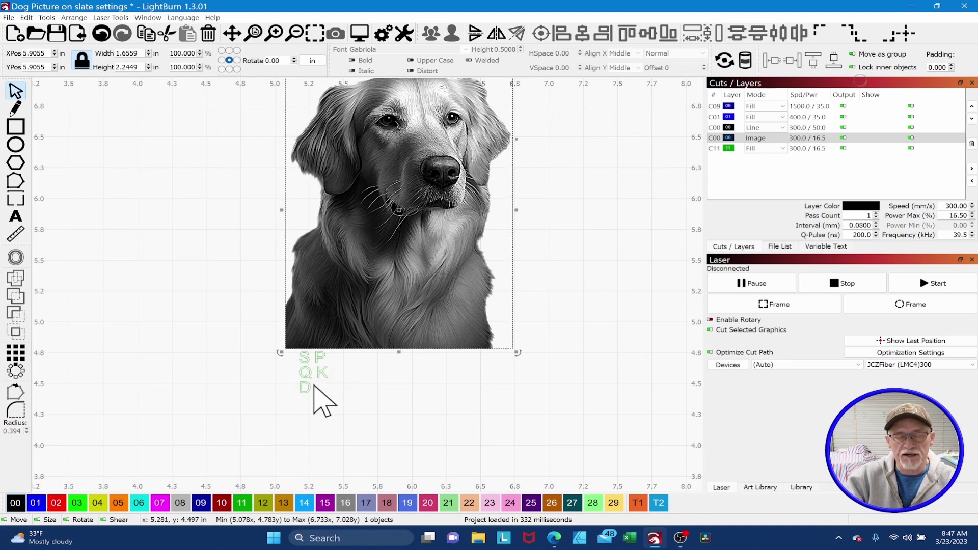
# Test-render the variable text as '300 mm/sec 16.5%, 200ns 39.5 kHz, 254 DPI'
pyautogui.click(837, 247)
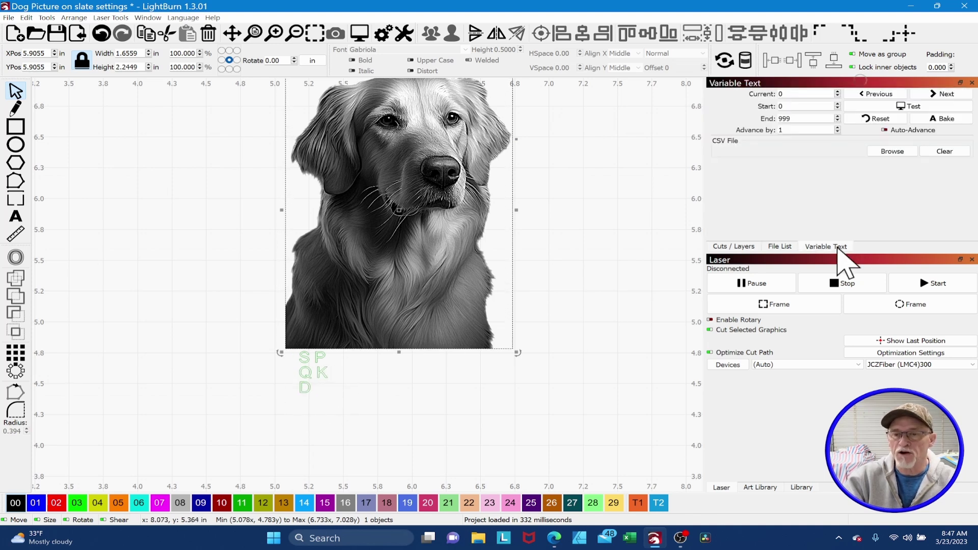
pyautogui.click(865, 107)
pyautogui.click(866, 106)
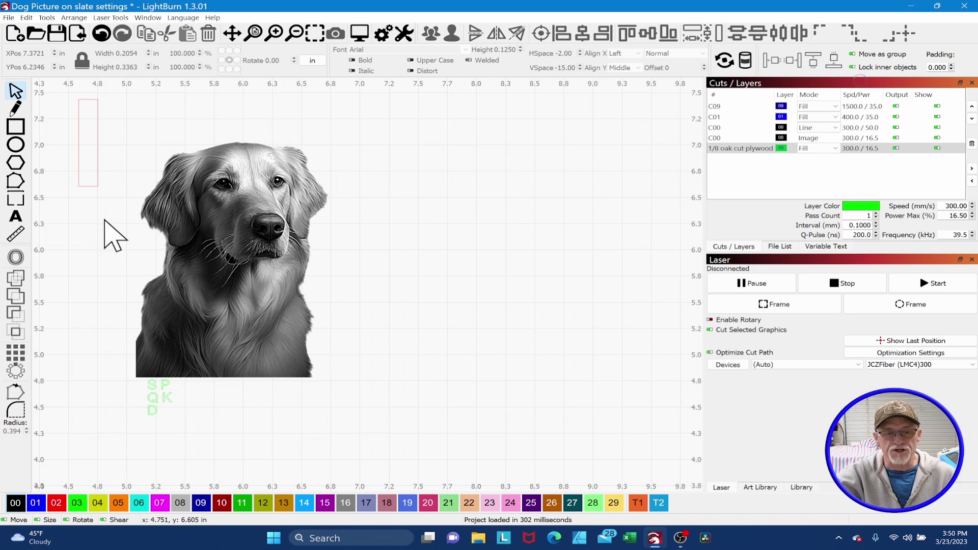
pyautogui.moveTo(104, 221); pyautogui.dragTo(393, 479)
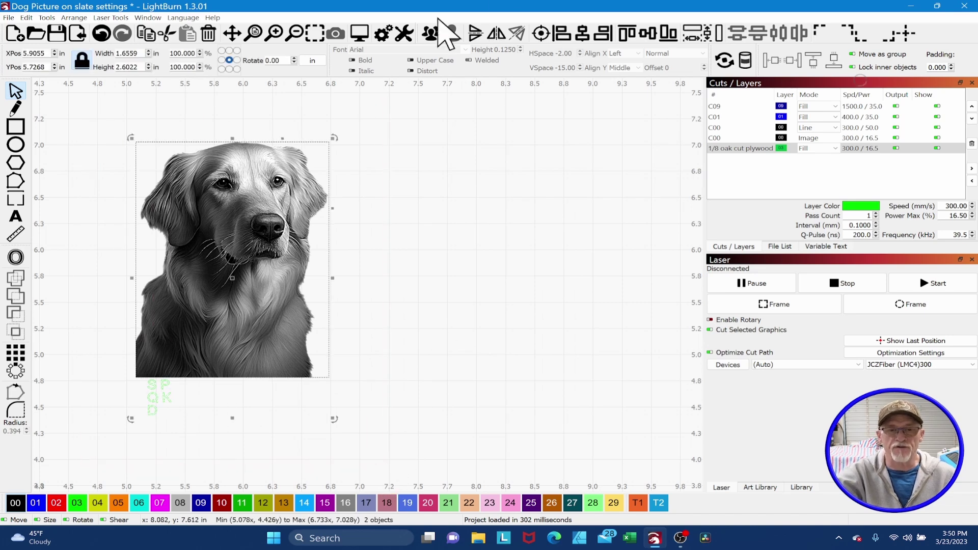
pyautogui.click(353, 37)
pyautogui.scroll(5, 497, 300)
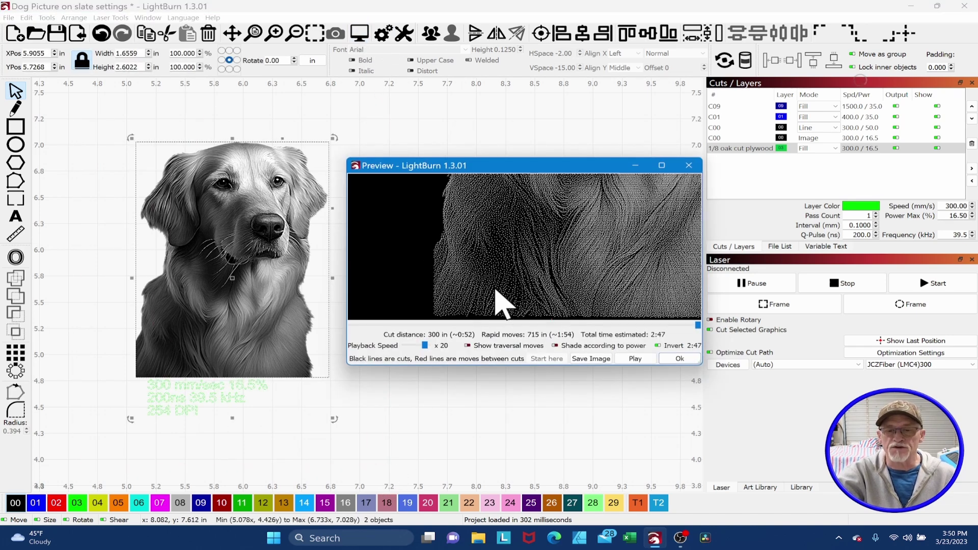
pyautogui.moveTo(497, 301); pyautogui.dragTo(481, 196)
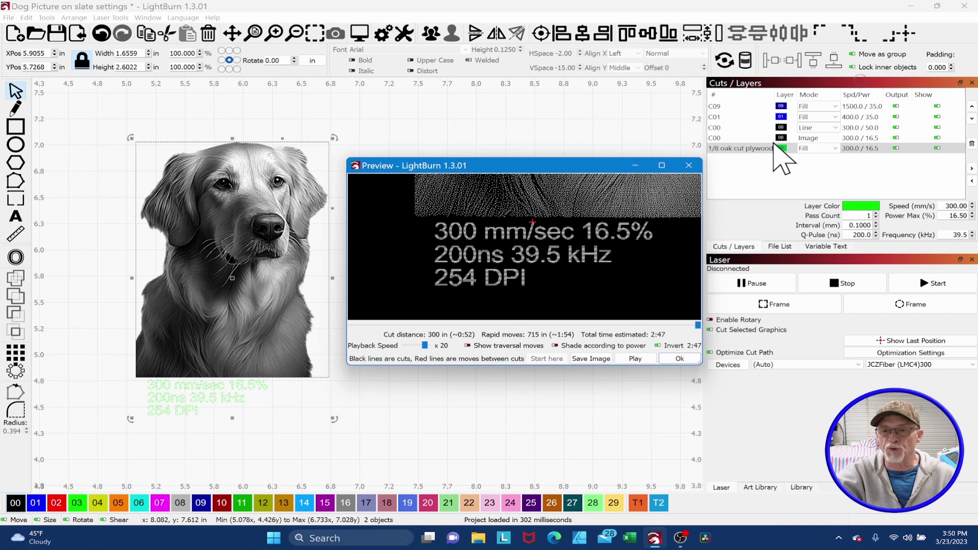
pyautogui.click(680, 359)
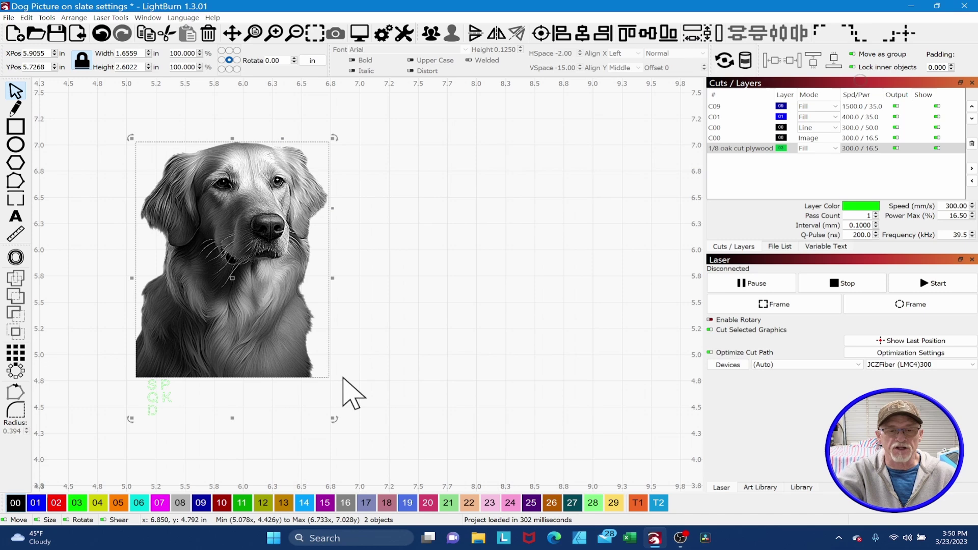
# Search the online LightBurn docs for 'var' and open the Variable Text in LightBurn page
pyautogui.click(212, 18)
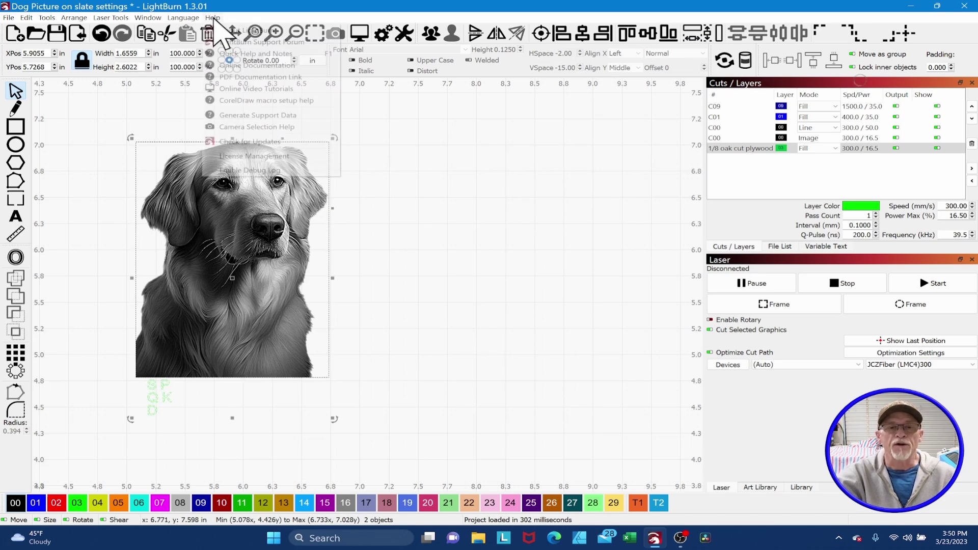
pyautogui.click(239, 65)
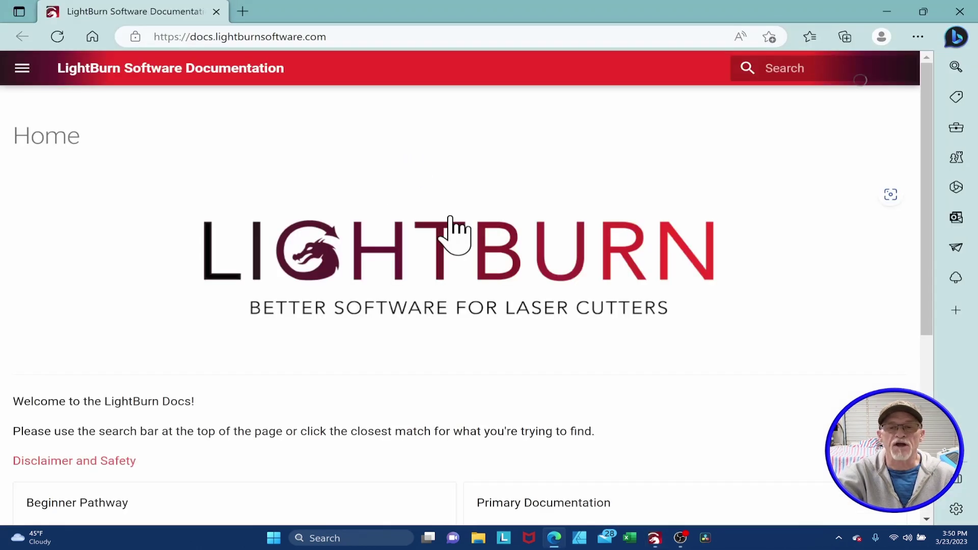
pyautogui.click(786, 68)
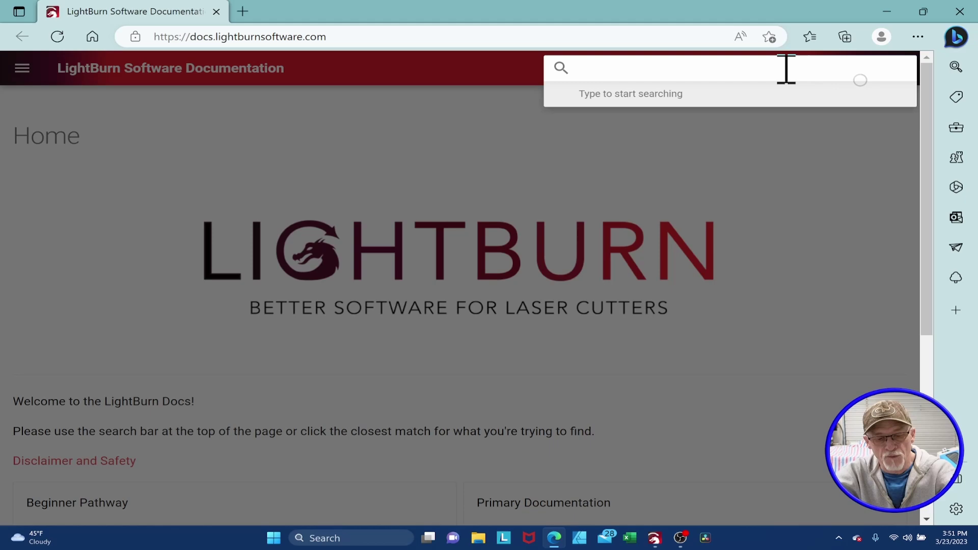
pyautogui.write('var')
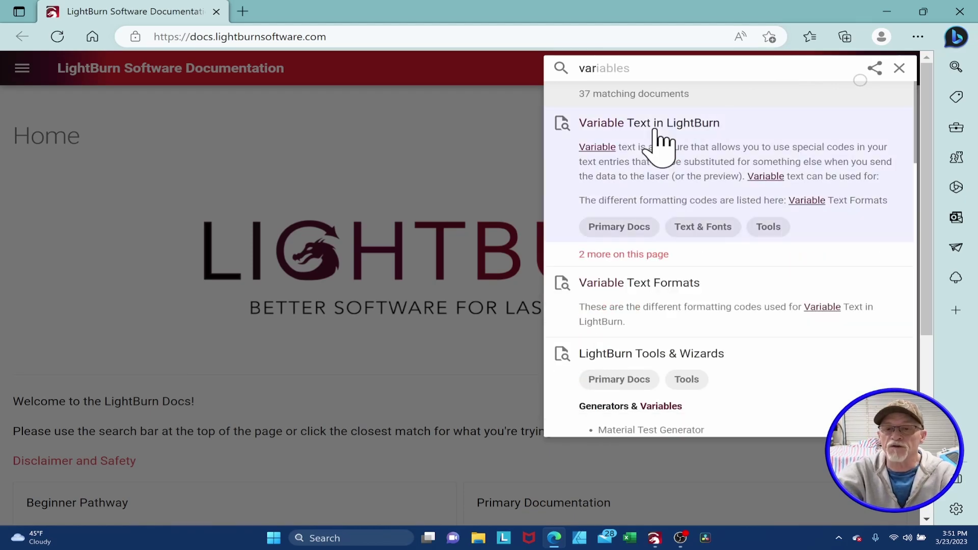
pyautogui.click(655, 129)
# Read the Variable Text Formats page down to the Cut Setting codes
pyautogui.scroll(-4, 491, 283)
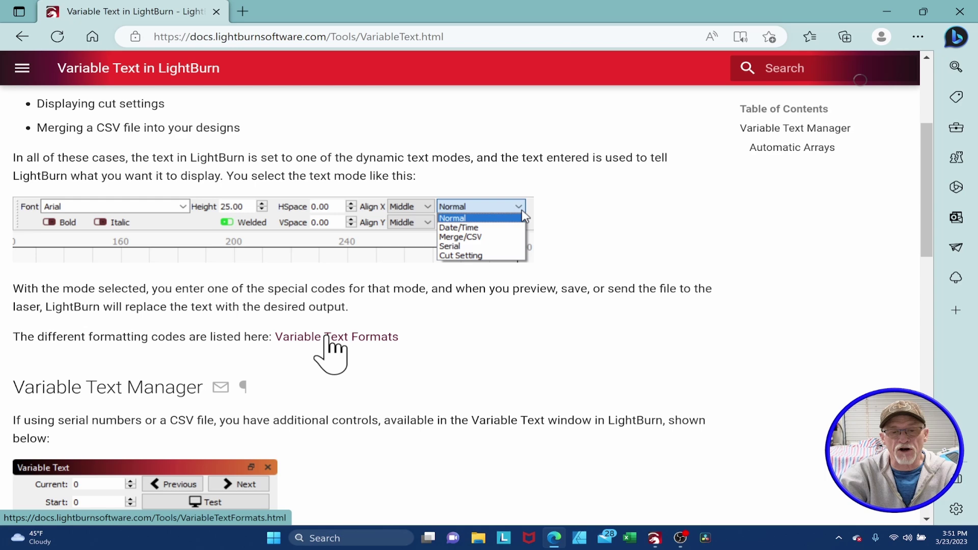
pyautogui.click(326, 338)
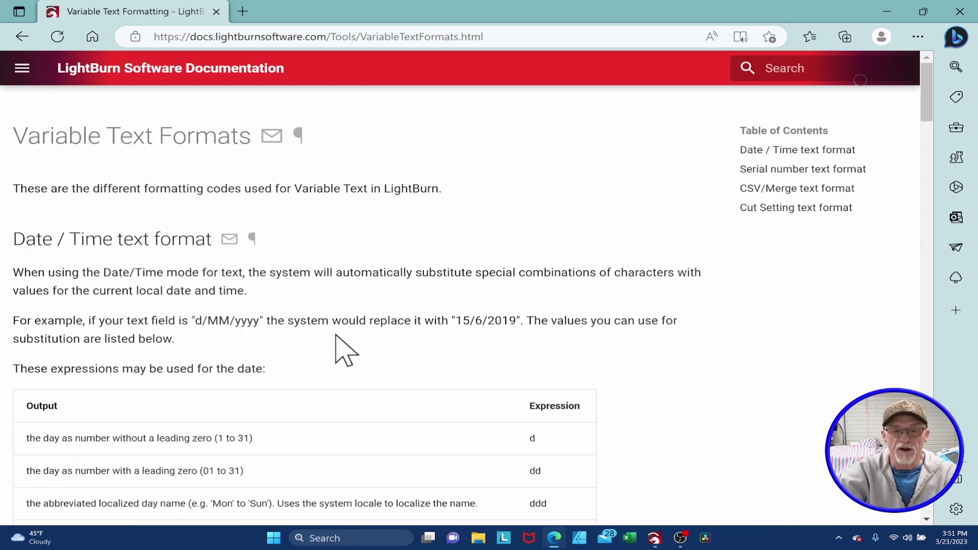
pyautogui.scroll(-3, 336, 350)
pyautogui.scroll(-3, 337, 349)
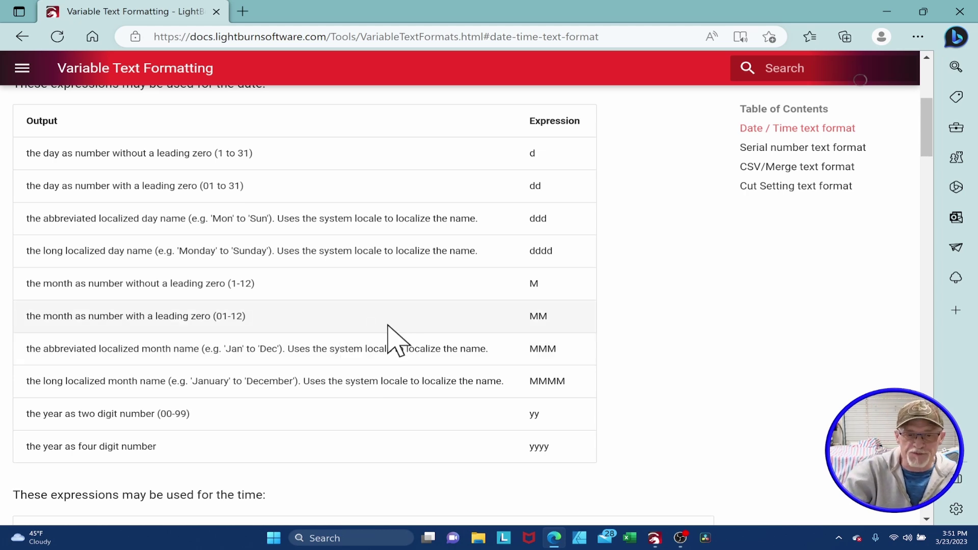
pyautogui.scroll(-7, 395, 339)
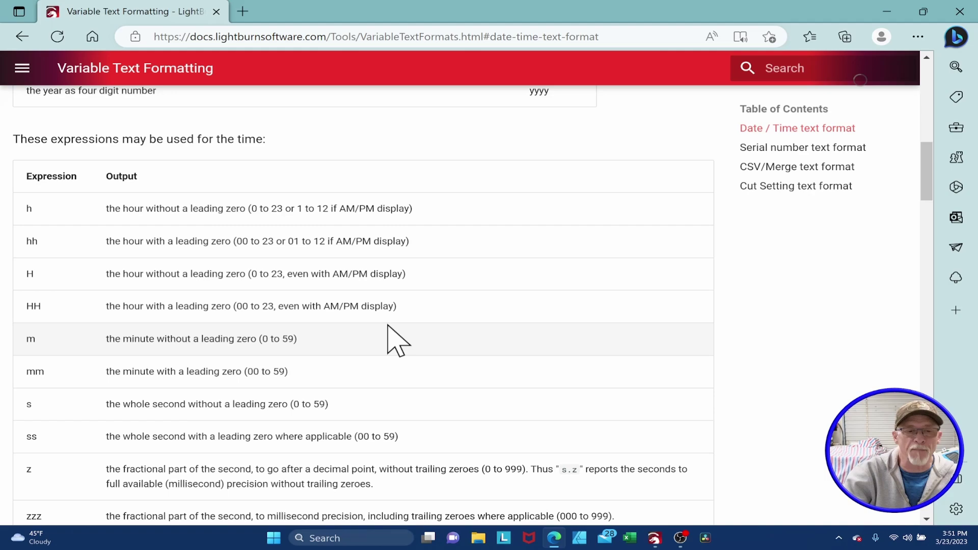
pyautogui.scroll(-14, 398, 340)
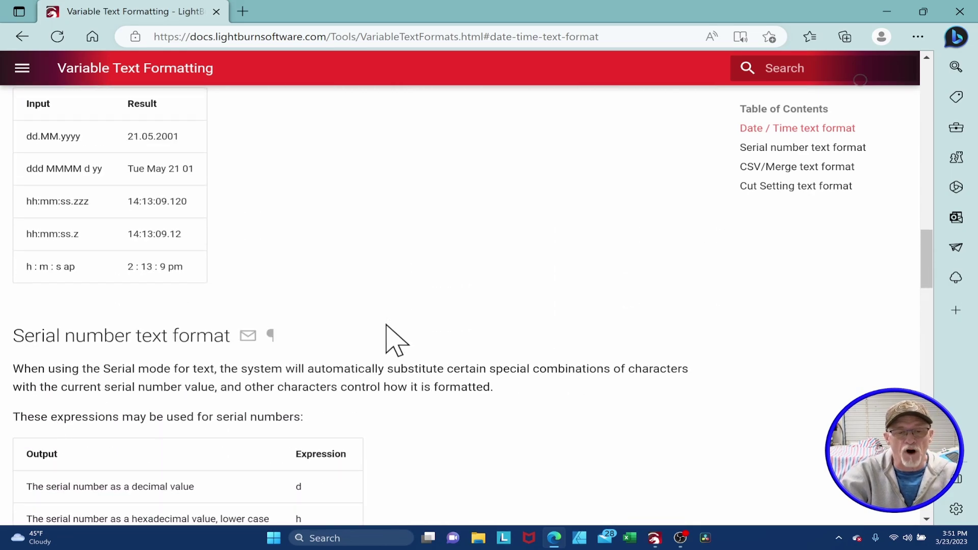
pyautogui.scroll(-18, 397, 341)
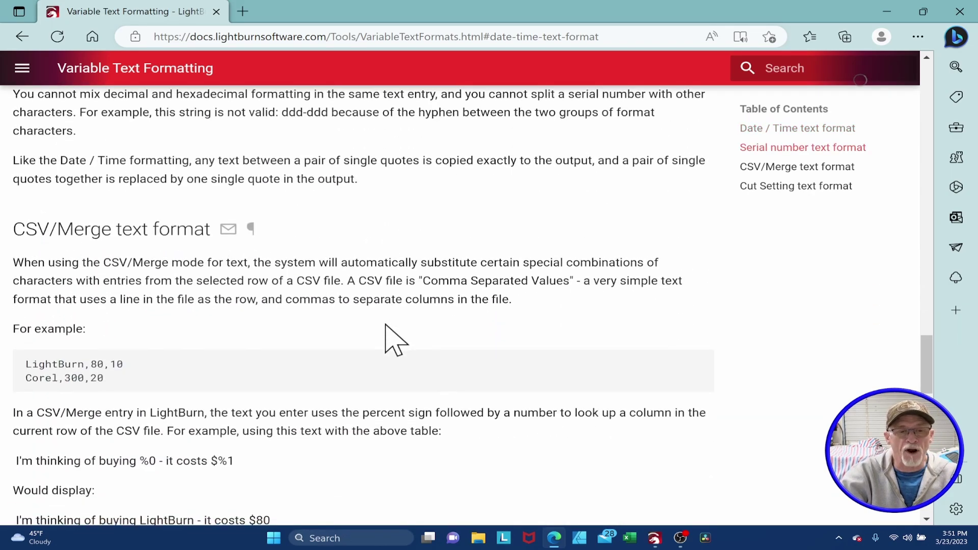
pyautogui.scroll(-7, 397, 340)
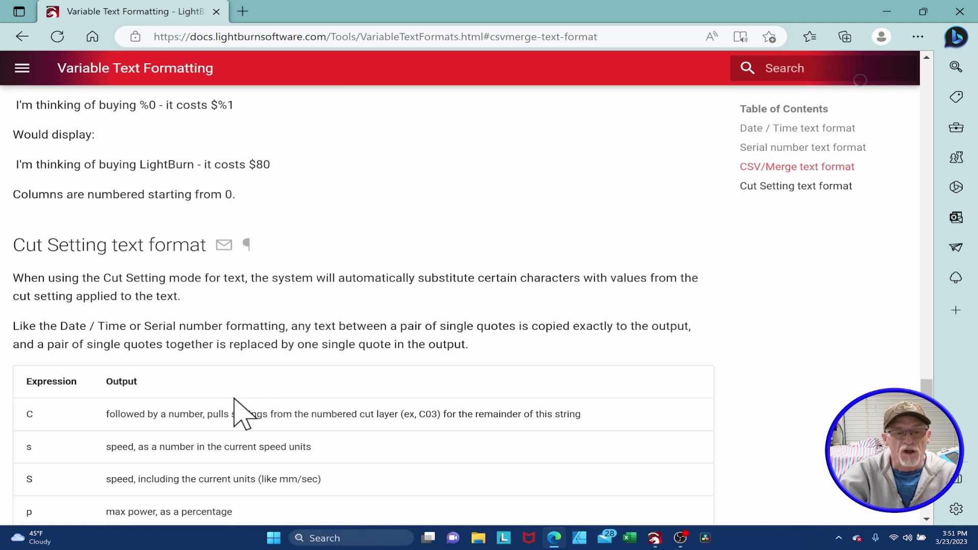
pyautogui.scroll(-3, 235, 400)
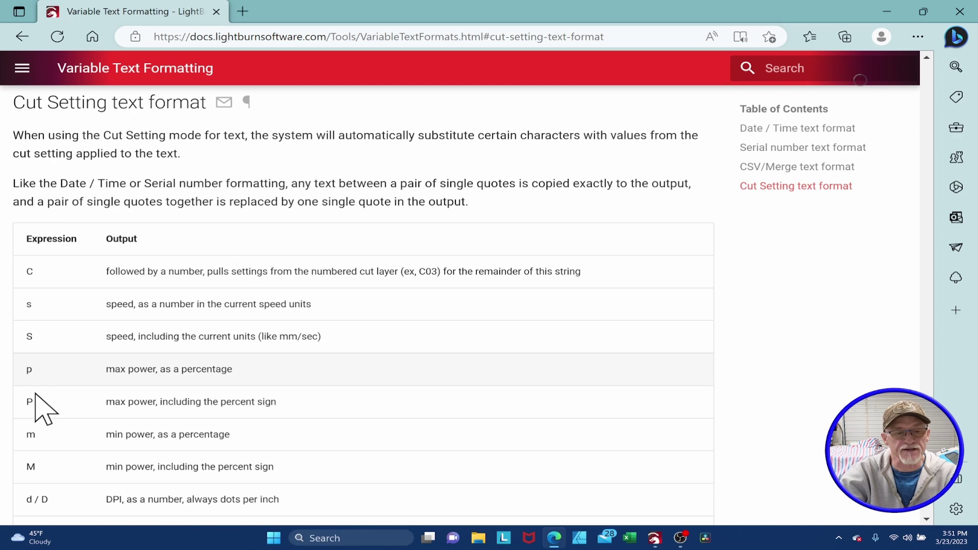
pyautogui.scroll(-1, 94, 385)
pyautogui.scroll(-5, 95, 385)
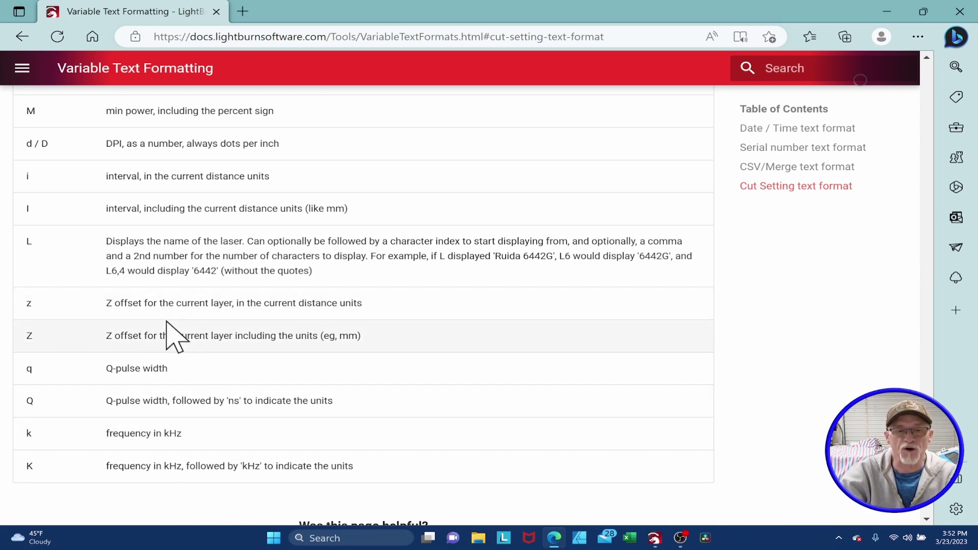
pyautogui.scroll(10, 175, 338)
pyautogui.scroll(2, 175, 338)
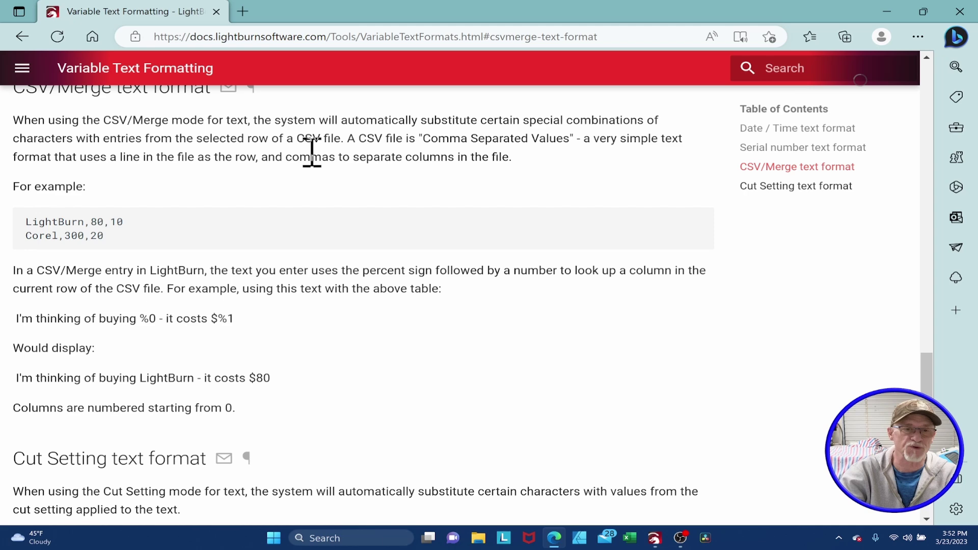
# Close the browser and deselect the dog photo back in LightBurn
pyautogui.click(216, 11)
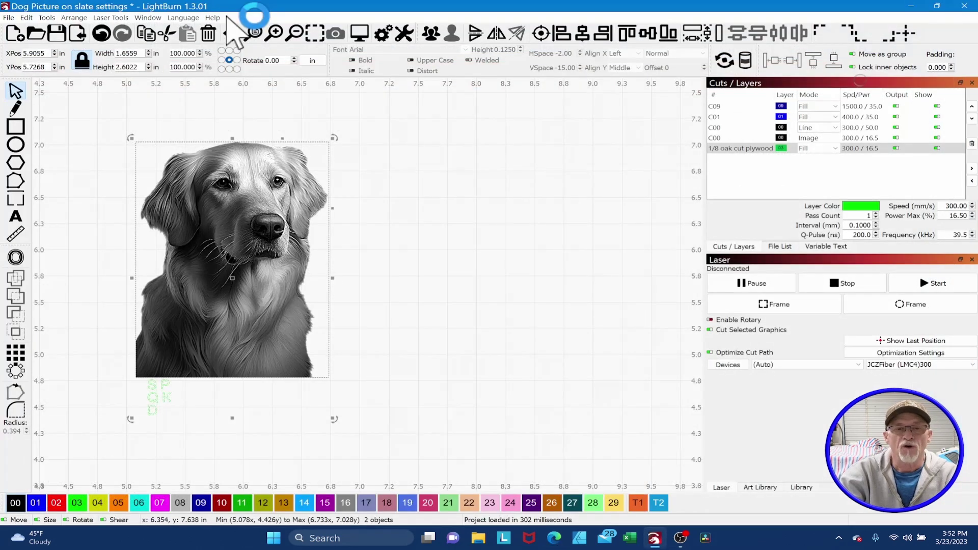
pyautogui.click(213, 17)
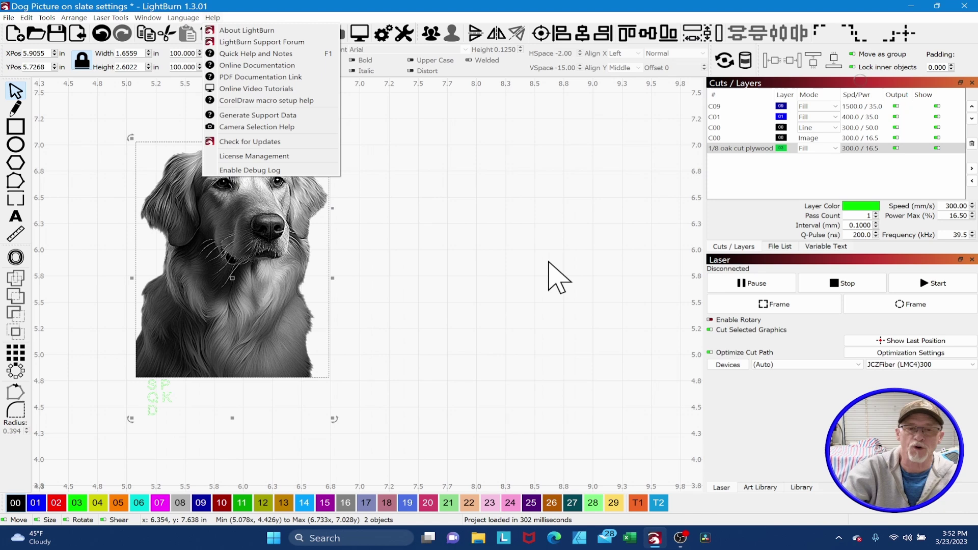
pyautogui.click(552, 298)
pyautogui.click(550, 296)
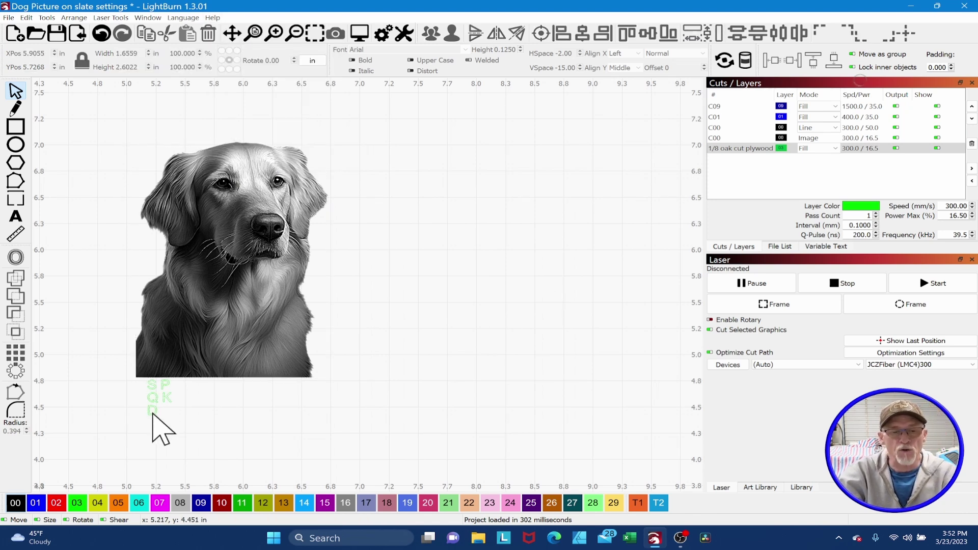
# Add a three-line text block SP, QK, D to the right of the dog photo
pyautogui.click(16, 216)
pyautogui.click(428, 209)
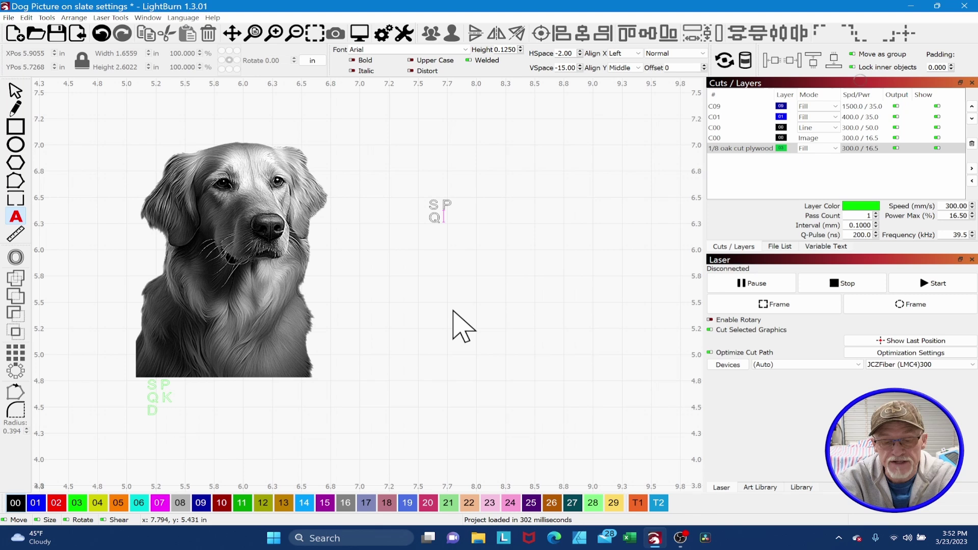
pyautogui.press('Return')
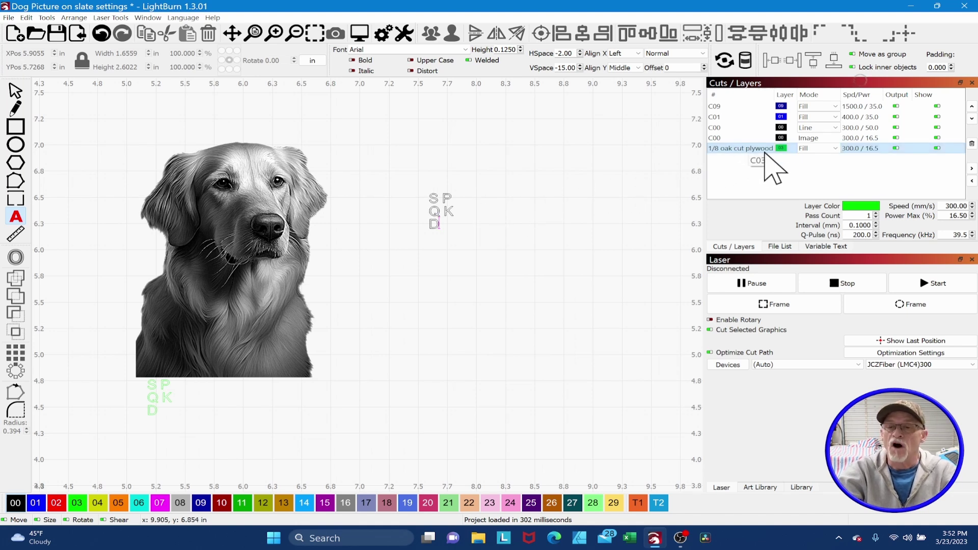
# Put the SP QK D text on the 1/8 oak cut plywood layer and verify its Fill settings
pyautogui.click(14, 91)
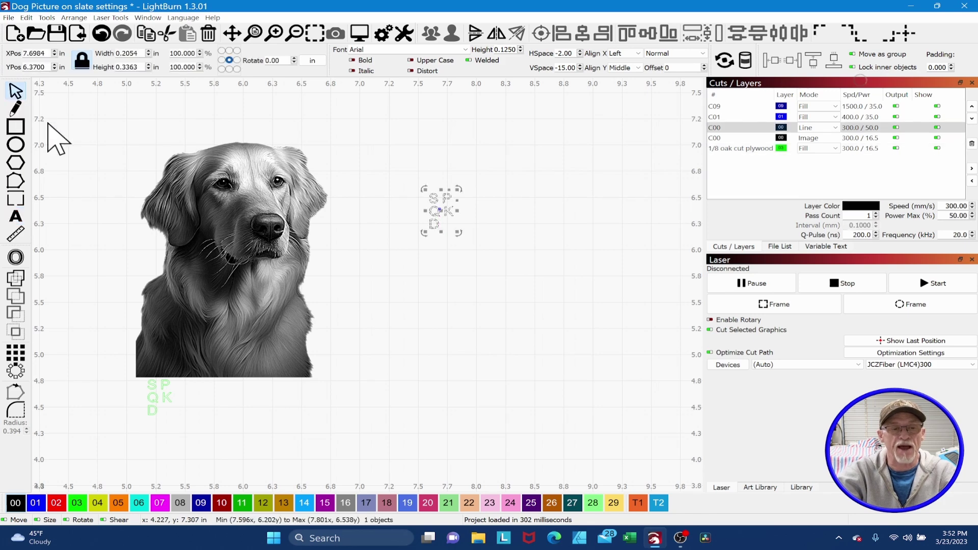
pyautogui.click(77, 503)
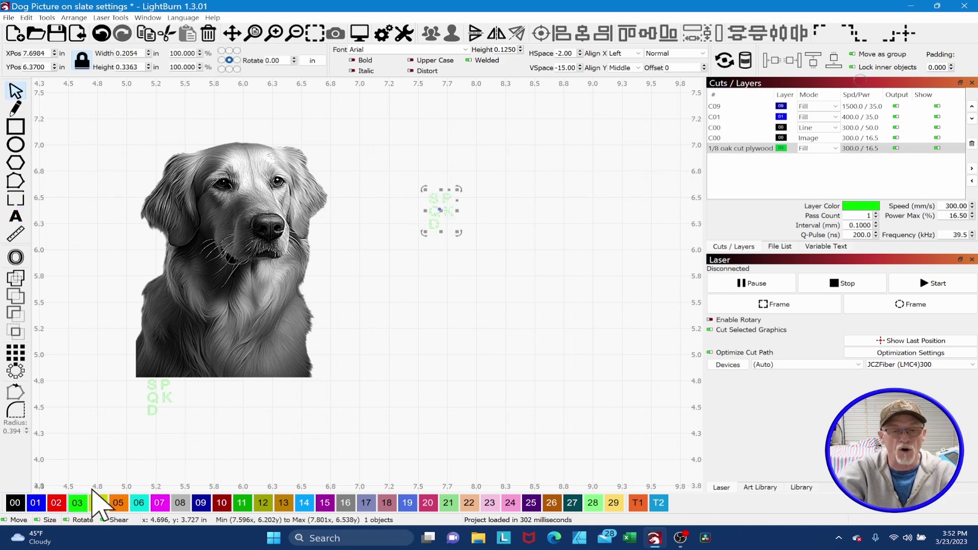
pyautogui.doubleClick(763, 149)
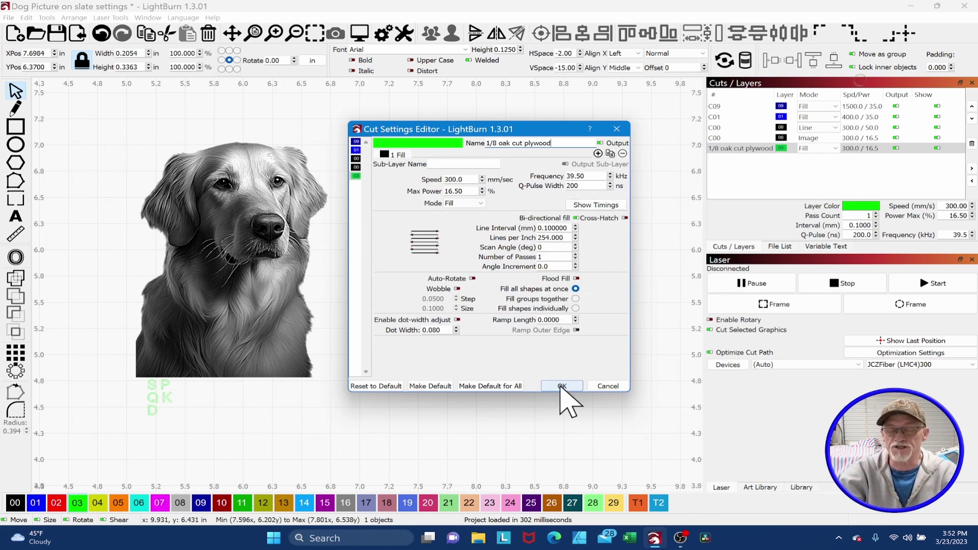
pyautogui.click(561, 387)
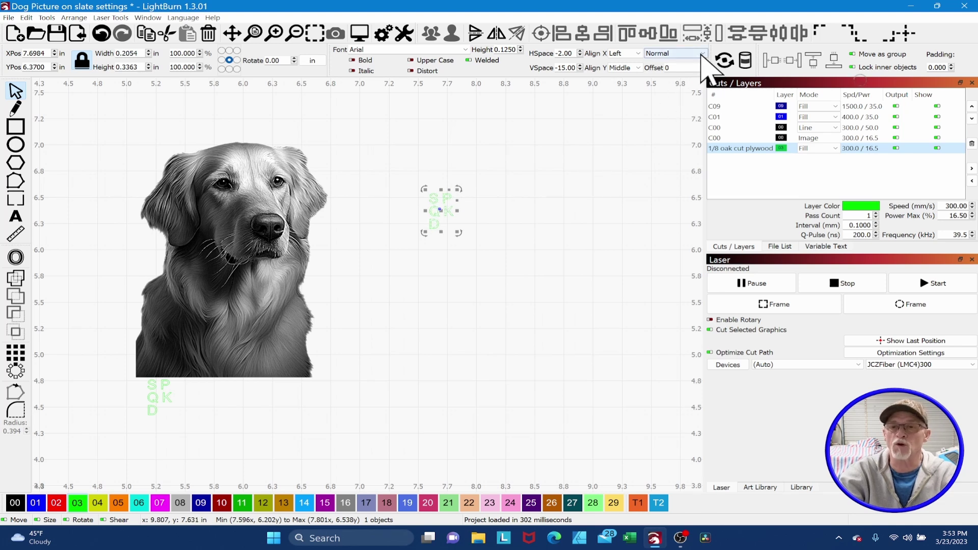
# Switch the side text to Cut Setting variable text and preview it as 300 mm/sec 16.5%, 254 DPI
pyautogui.click(702, 54)
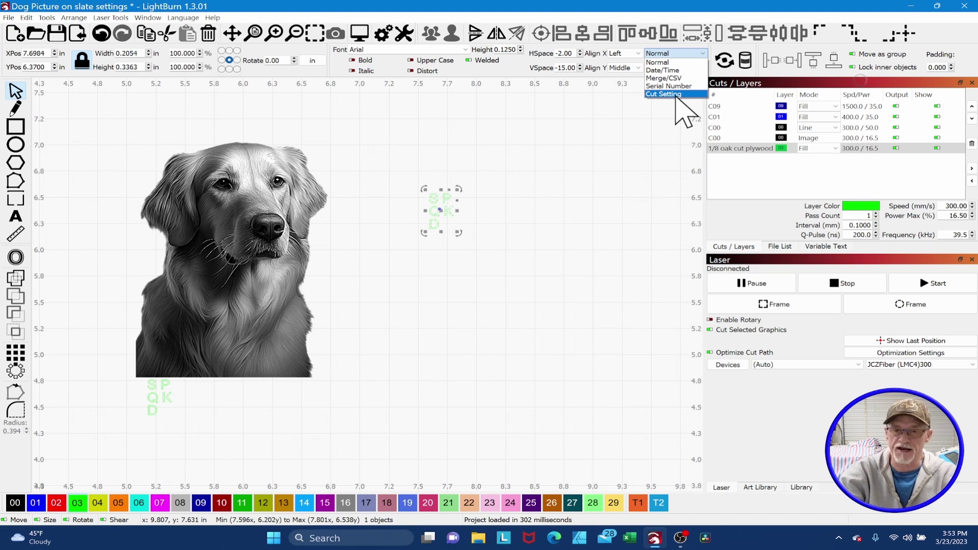
pyautogui.click(663, 95)
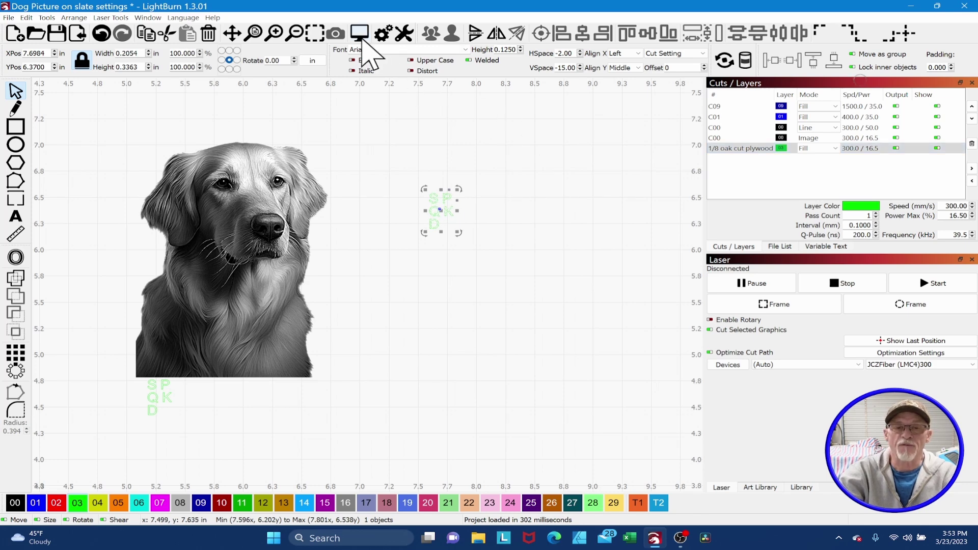
pyautogui.click(360, 35)
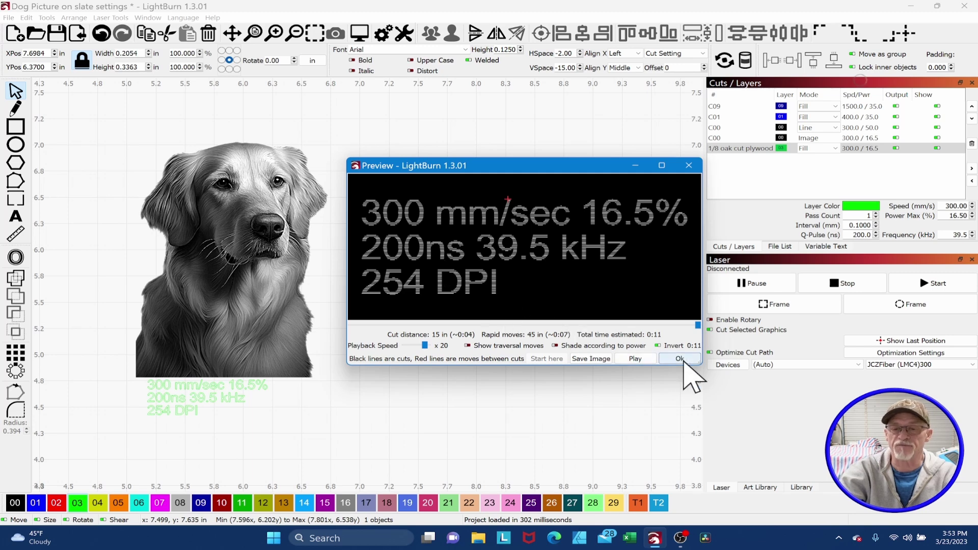
pyautogui.click(679, 359)
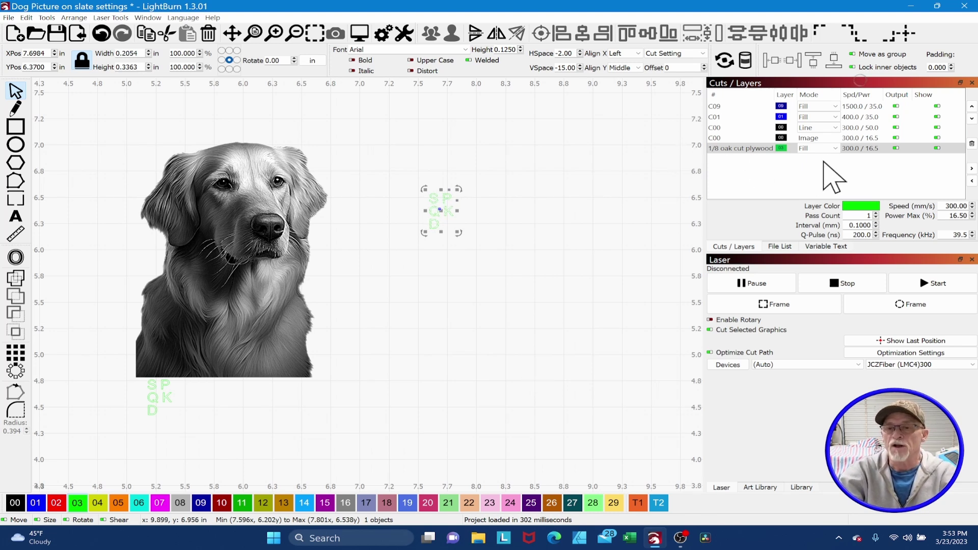
pyautogui.click(777, 141)
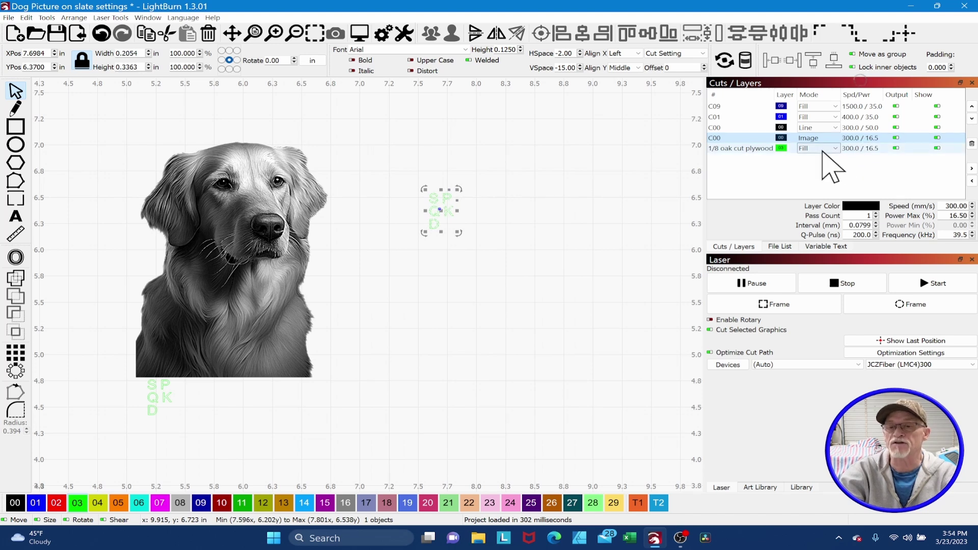
pyautogui.click(818, 148)
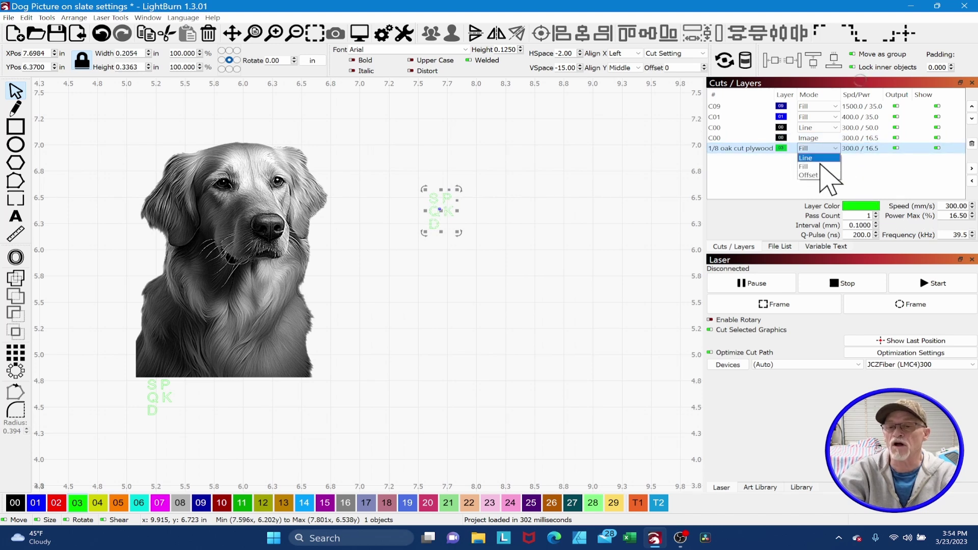
pyautogui.click(823, 167)
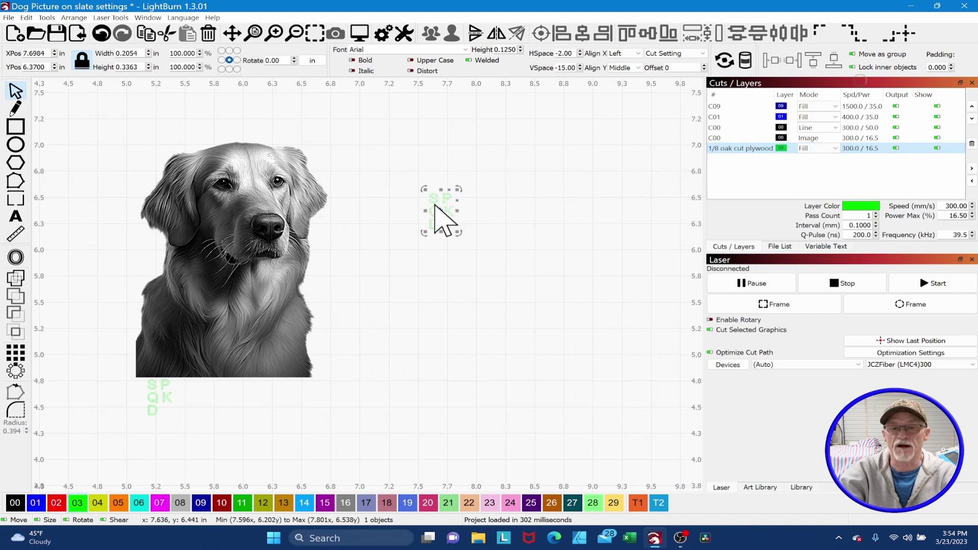